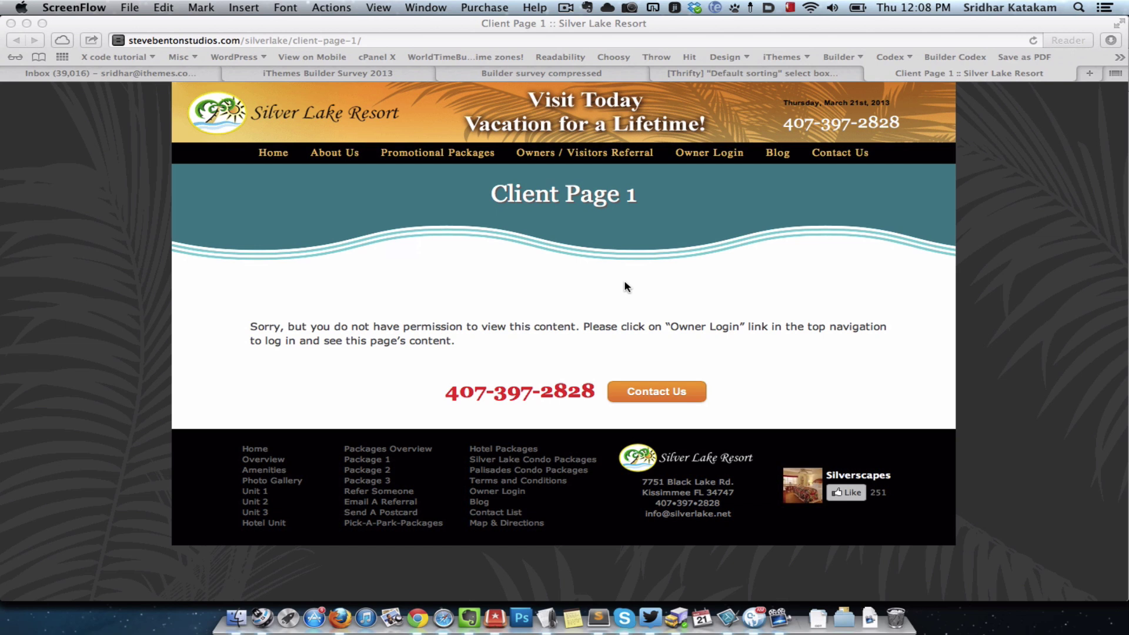
In Safari, open the Owner Login lightbox on Client Page 1 and select its Username and Password fields.
left_click(711, 155)
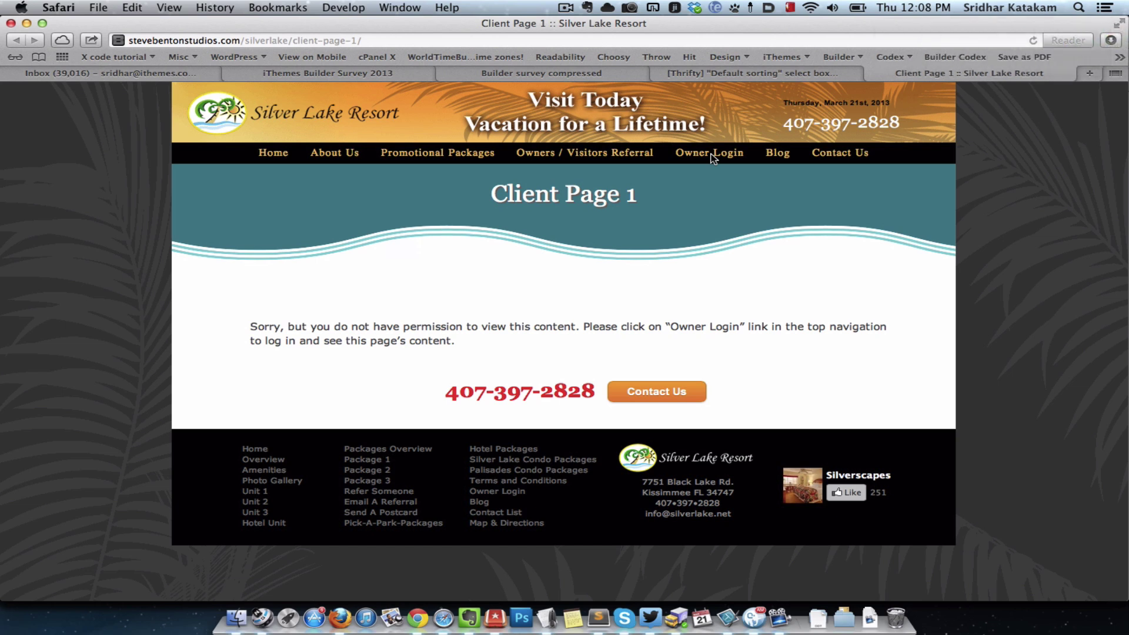
left_click(712, 160)
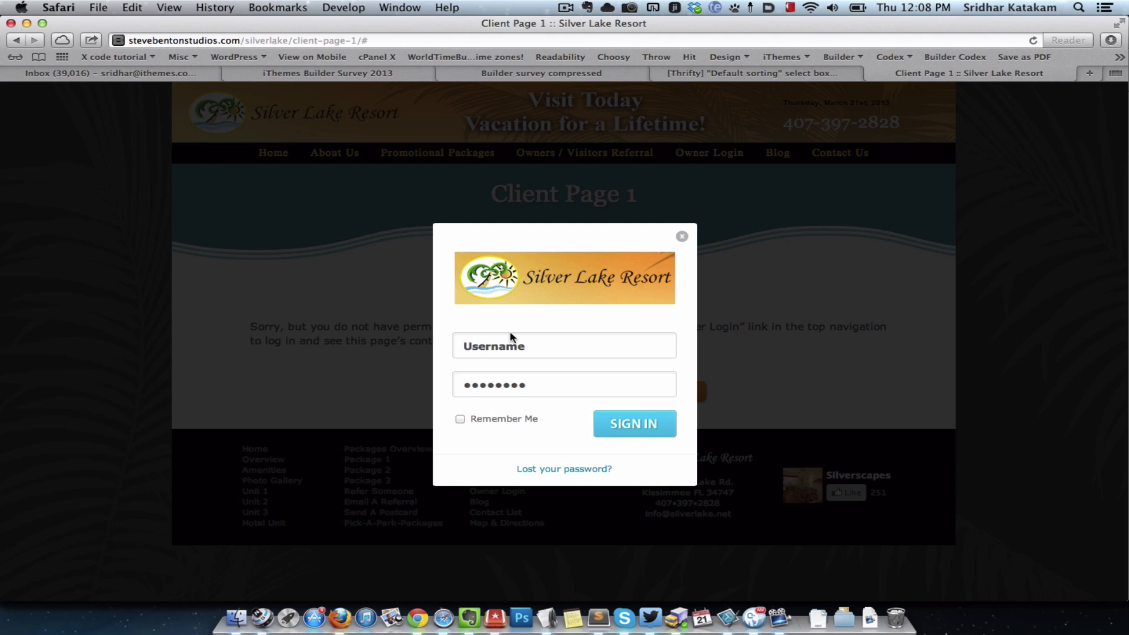
left_click(575, 353)
left_click(591, 379)
From Firefox, open Client Page 1 in Opera, then in Google Chrome, with the Open With button.
left_click(347, 611)
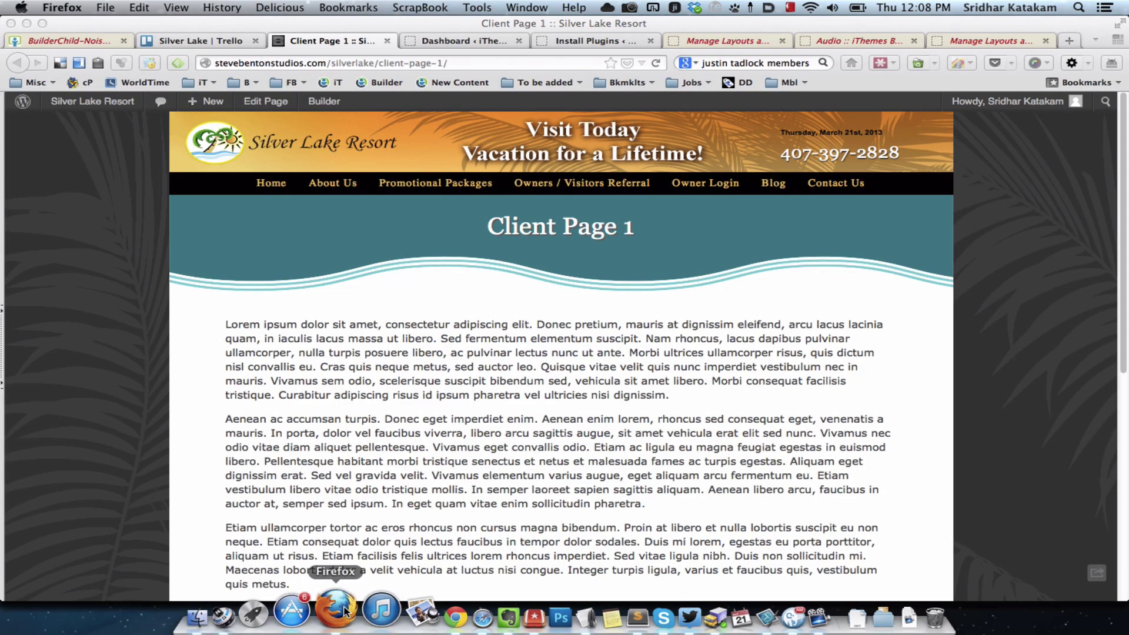
left_click(964, 64)
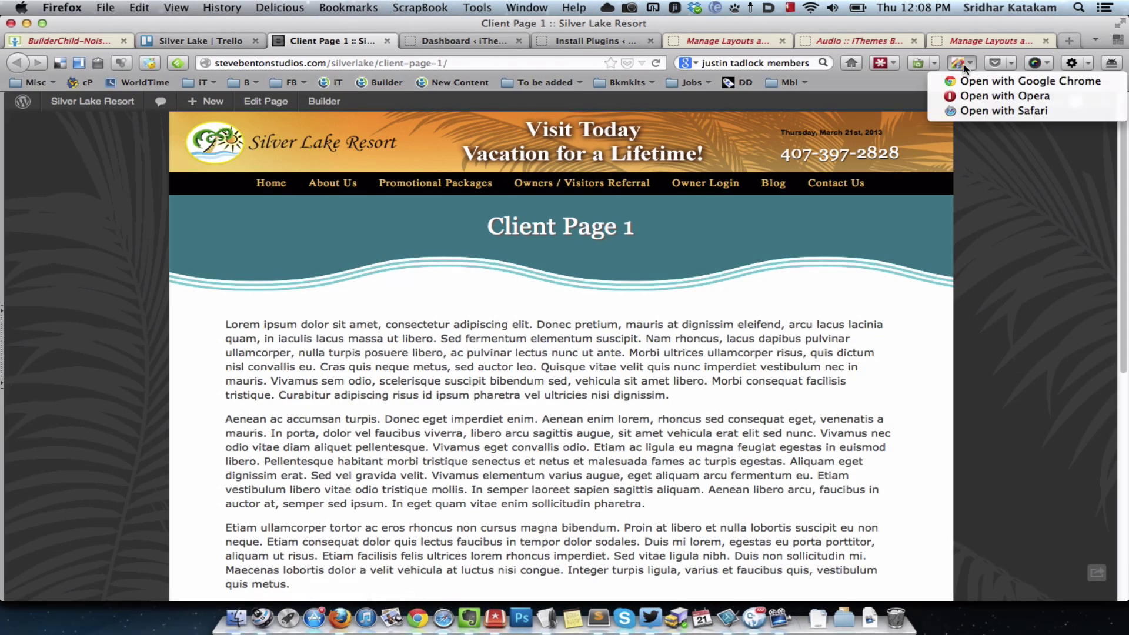
left_click(1025, 97)
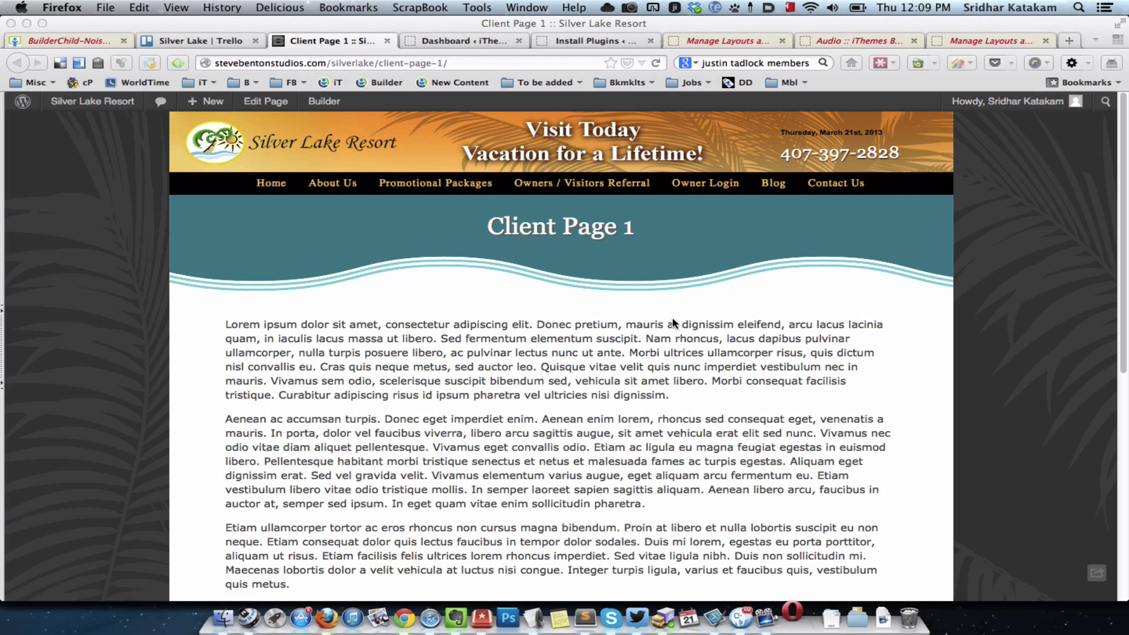
left_click(963, 63)
left_click(990, 79)
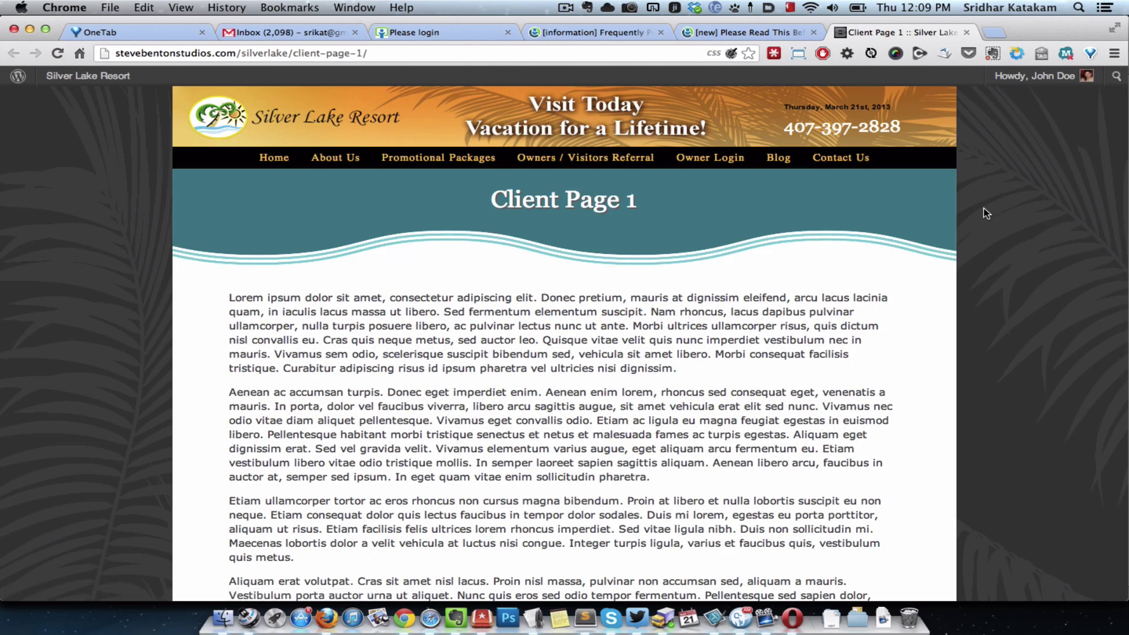
Scroll through Client Page 1 in Chrome to confirm the full lorem ipsum text shows.
mouse_move(1057, 88)
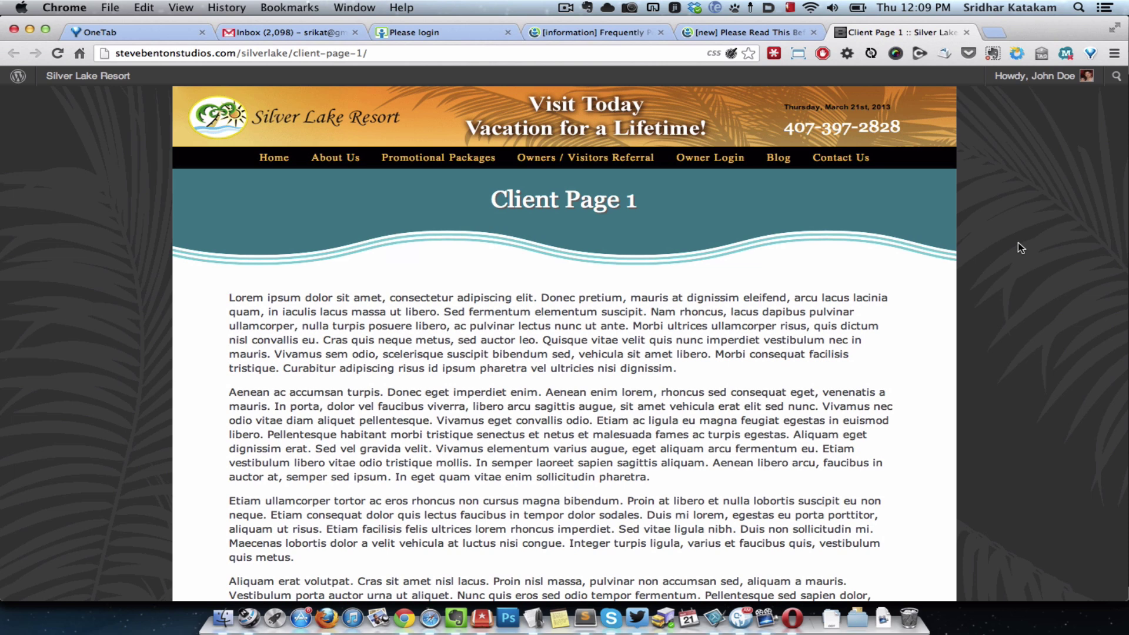
scroll(948, 246, "down", 5)
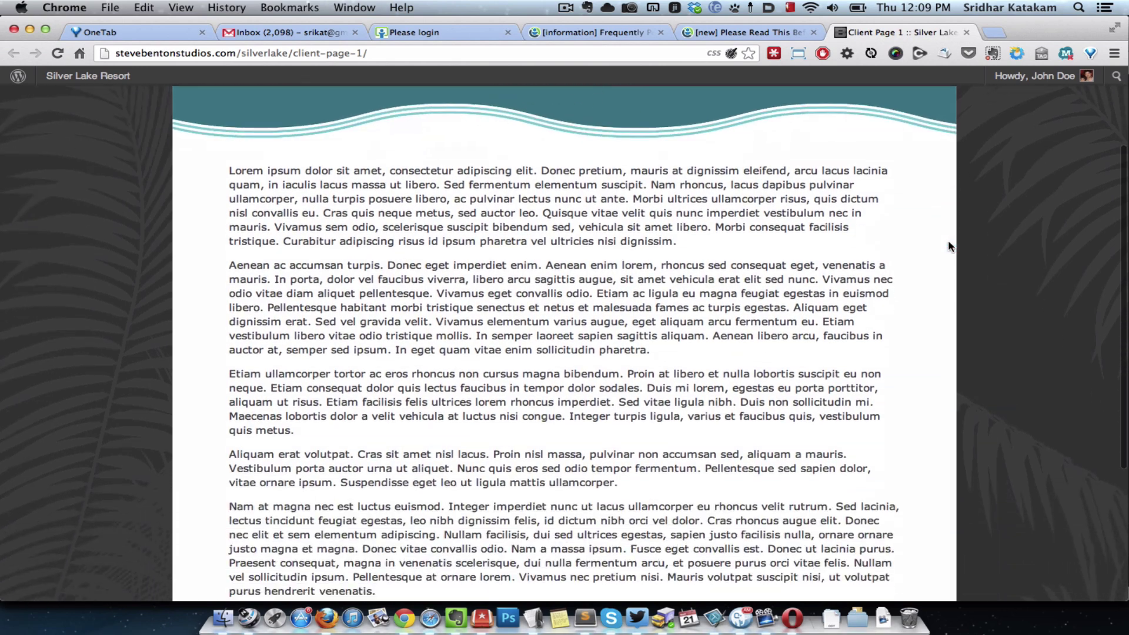
scroll(949, 246, "down", 10)
scroll(948, 246, "up", 15)
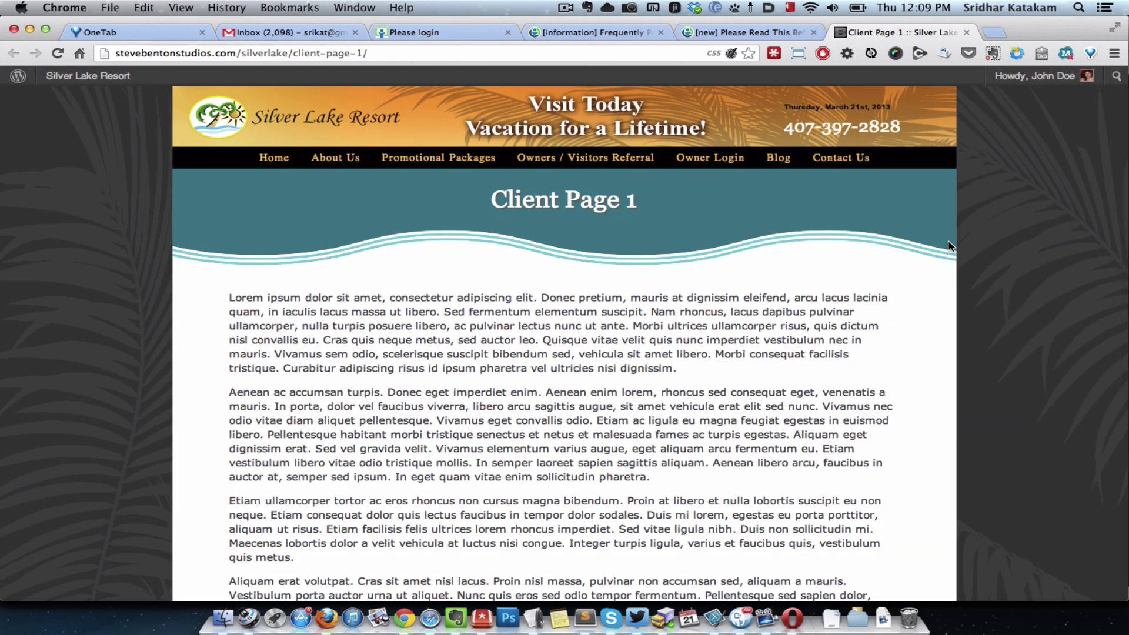
Compare with Opera's logged-out version, quit Opera, and return to Firefox.
key("super+Tab")
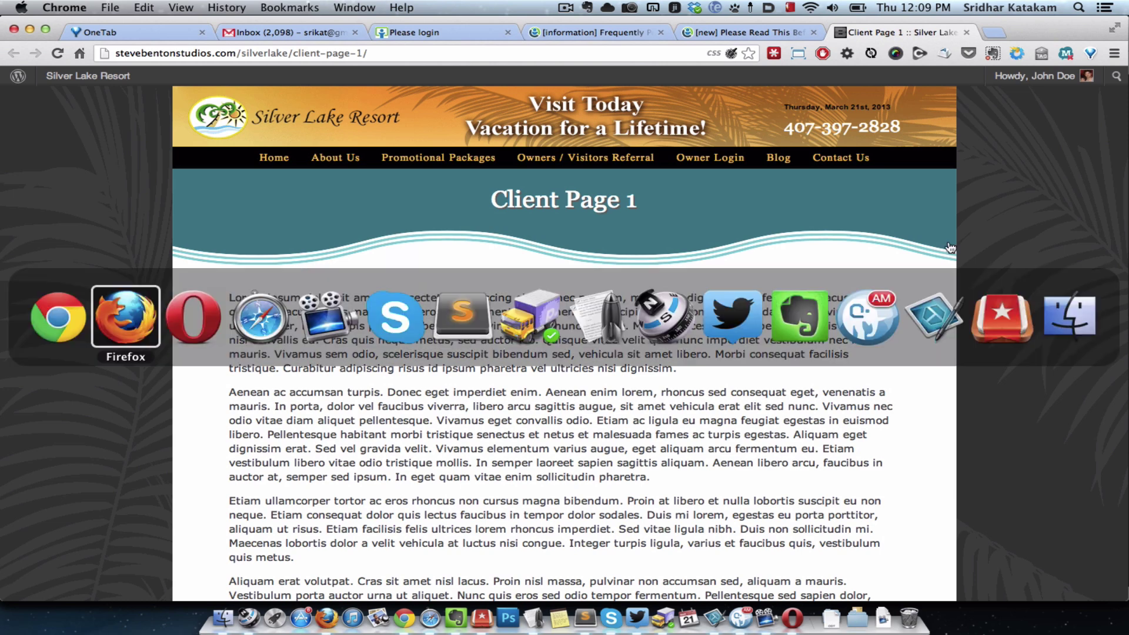
key("super+Tab")
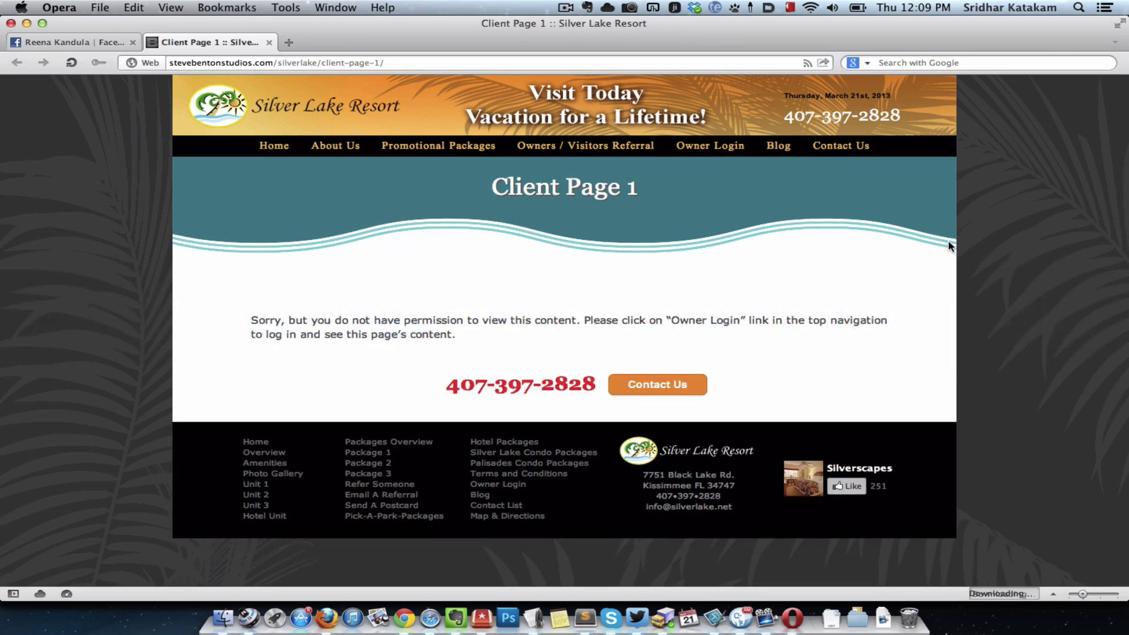
key("super+q")
key("super+Tab")
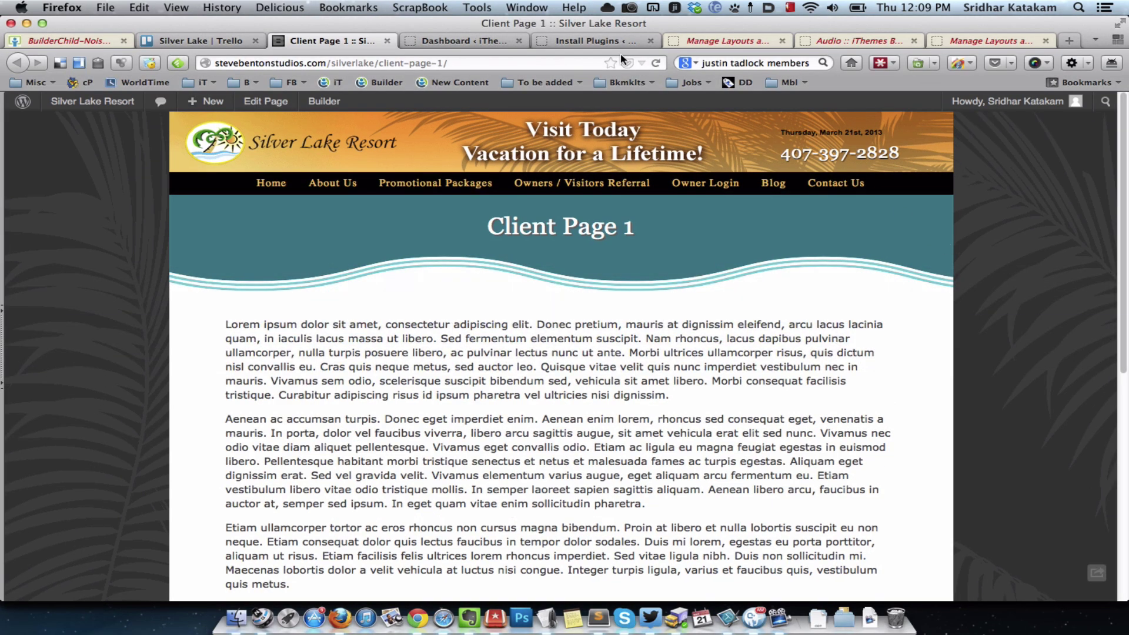
Go to the Silver Lake Resort dashboard and open the Installed Plugins list.
mouse_move(92, 101)
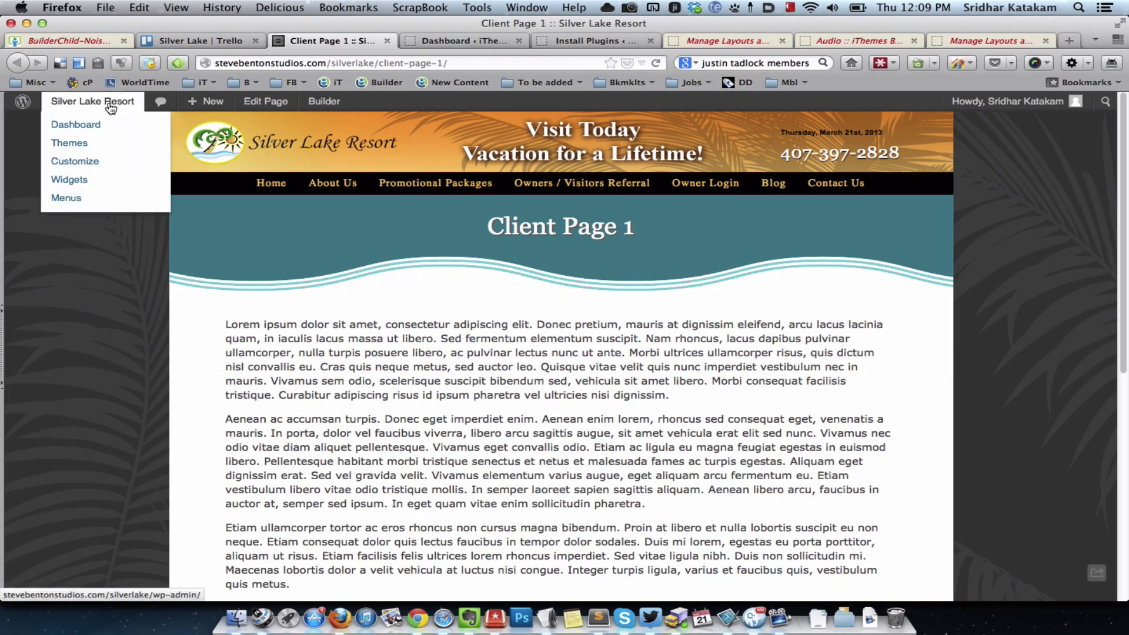
left_click(96, 123)
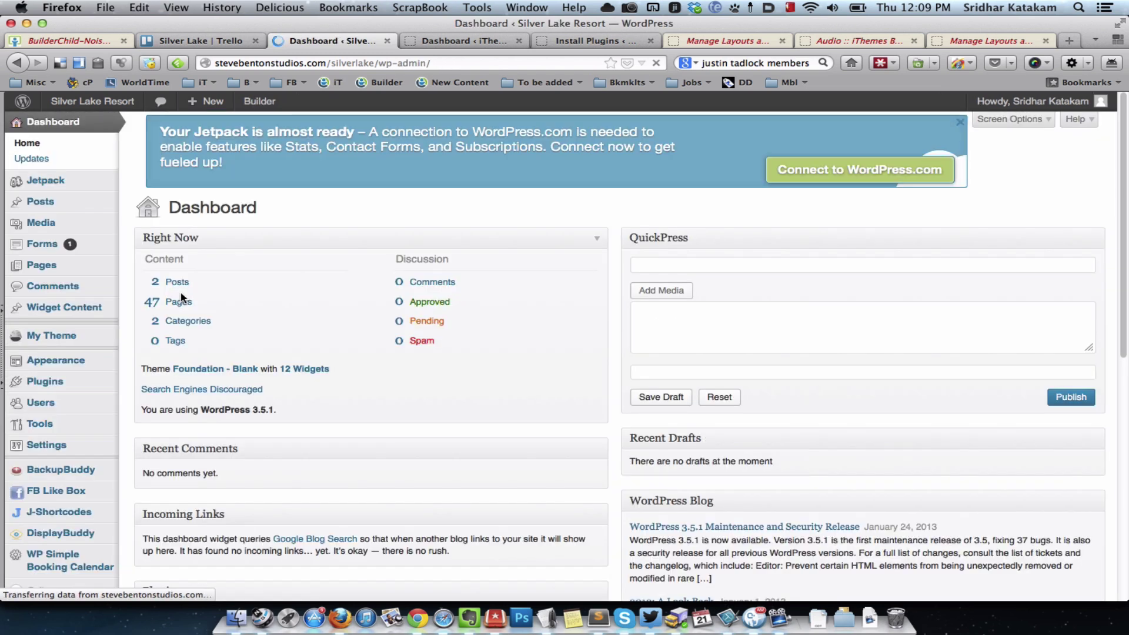
left_click(56, 388)
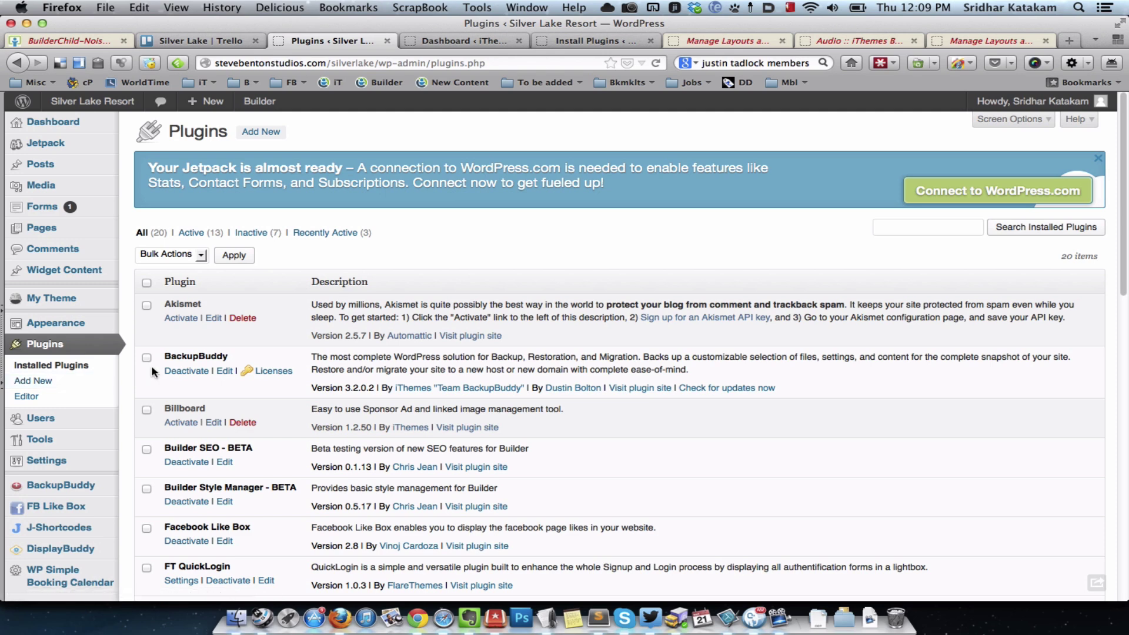
scroll(152, 372, "down", 2)
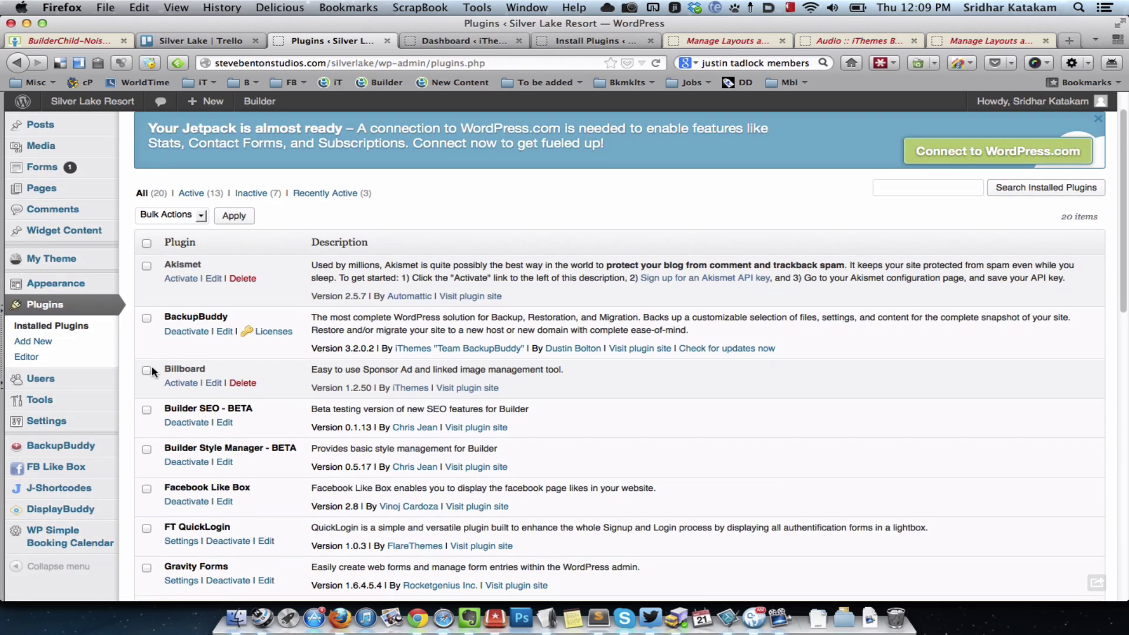
Open the Settings > Members page and select the Default post error message box.
mouse_move(92, 421)
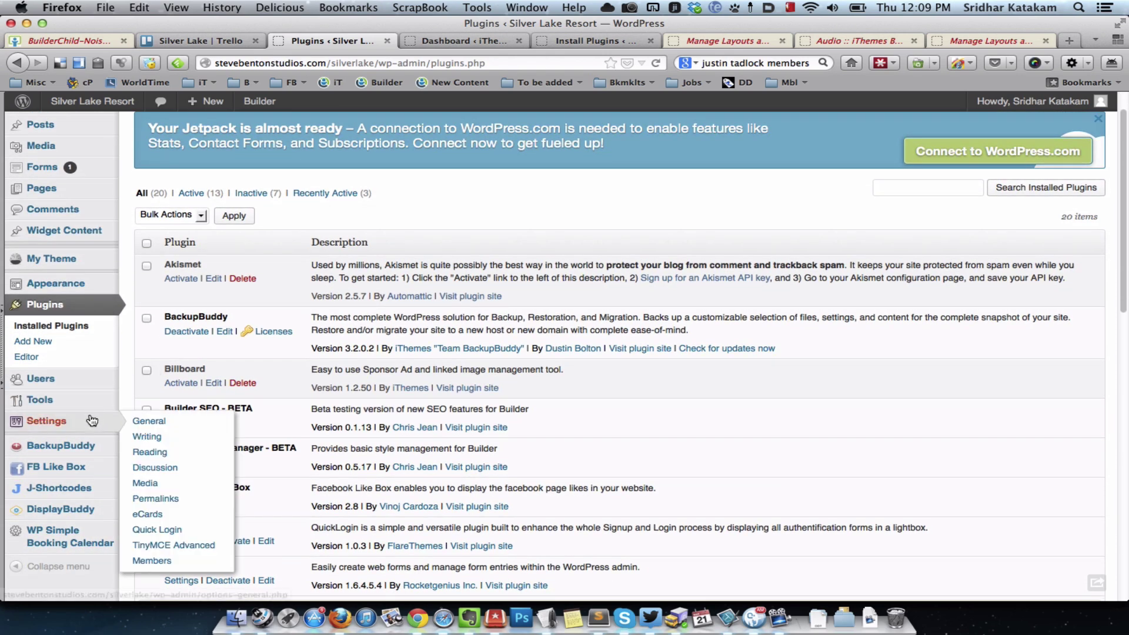
left_click(188, 564)
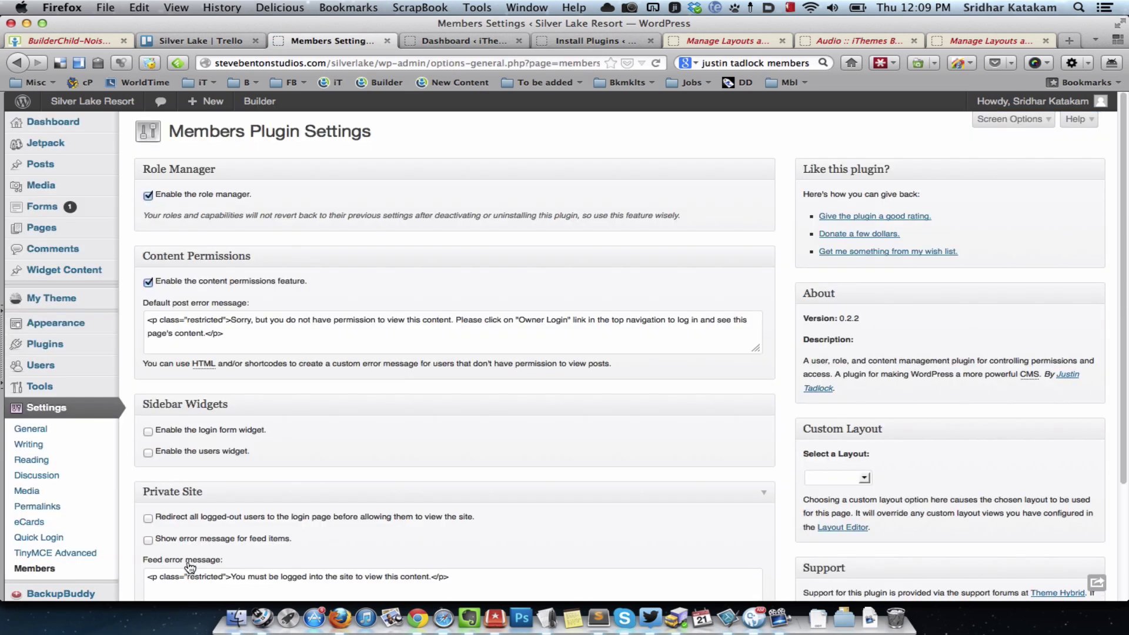
left_click(457, 321)
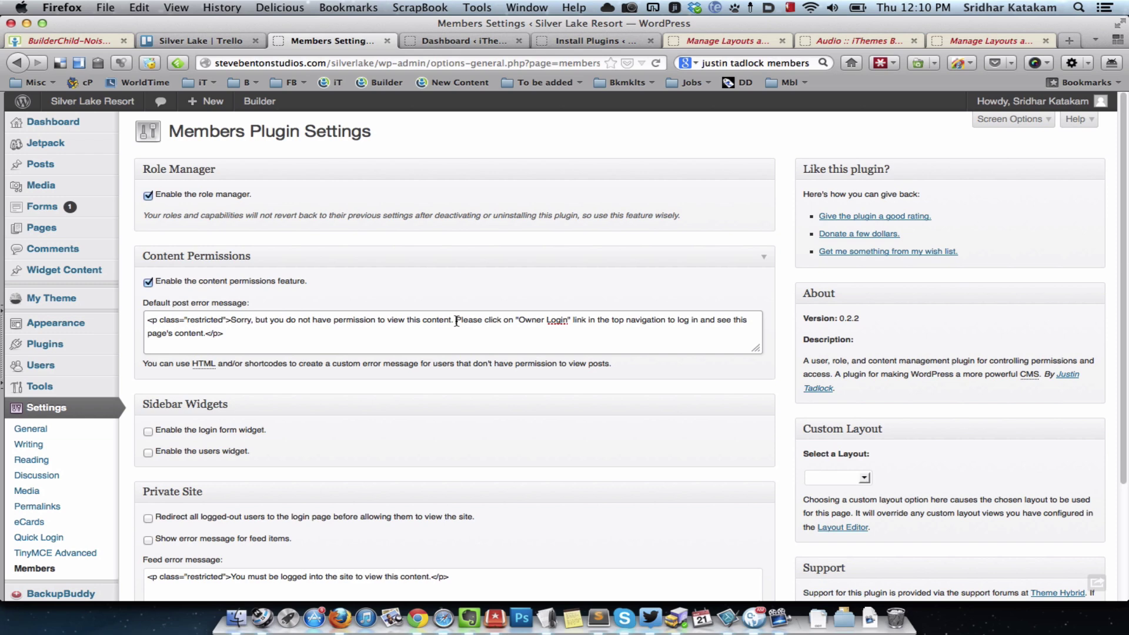
In Safari, paste the account password, close the lightbox, and select the no-permission message.
key("super+Tab")
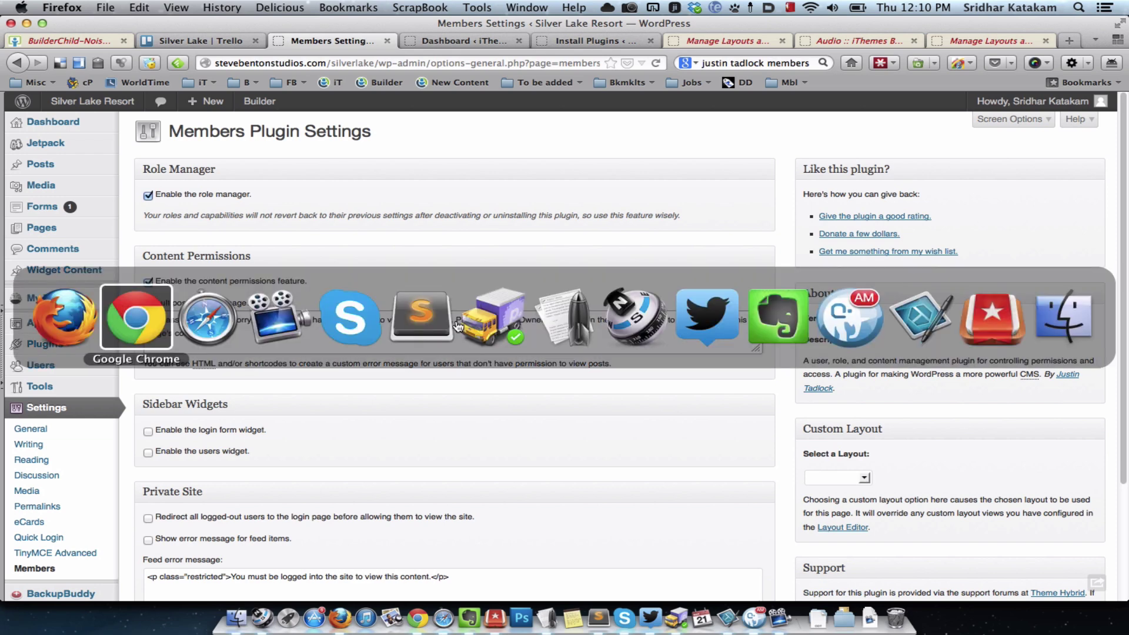
key("super+v")
left_click(682, 237)
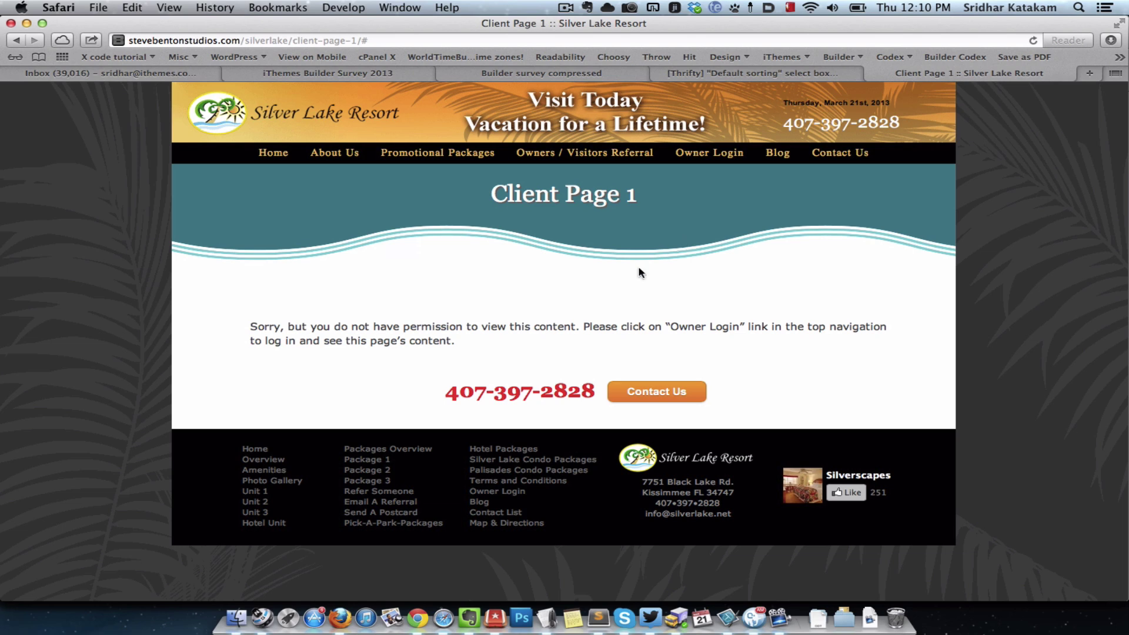
triple_click(598, 327)
key("super+Tab")
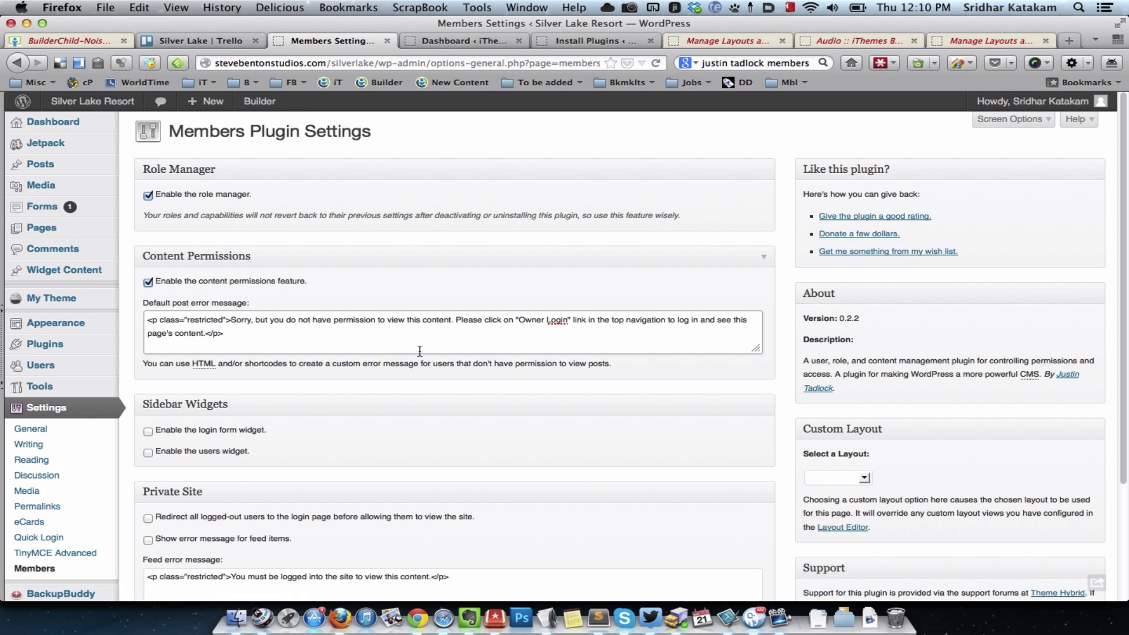
mouse_move(83, 369)
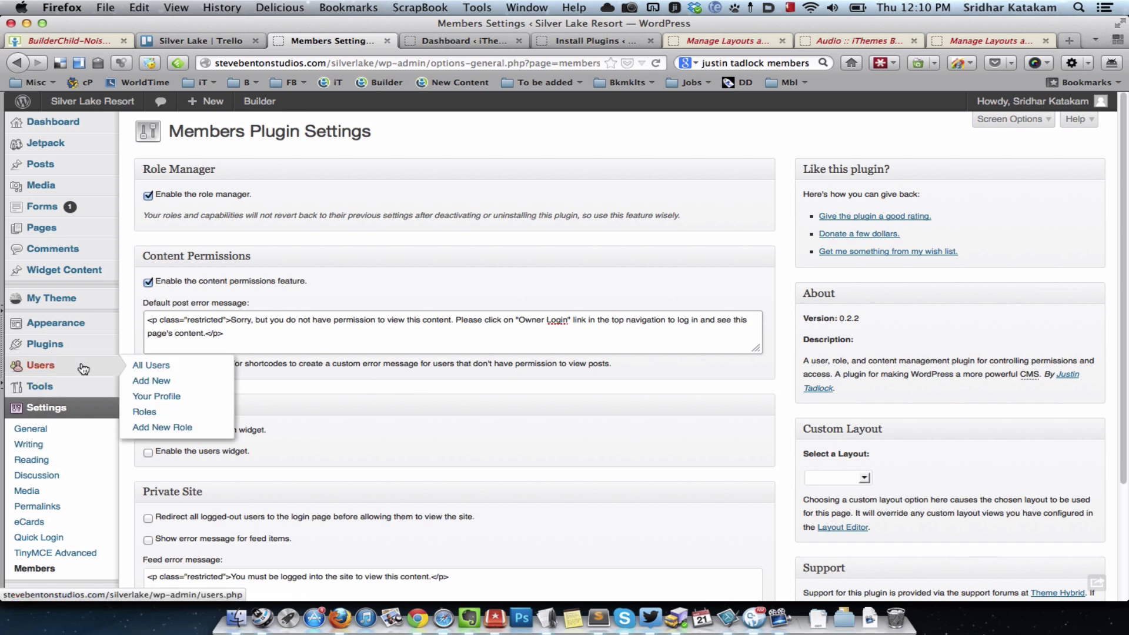
Start a new role with role name 'client' and role label 'Client'.
left_click(219, 434)
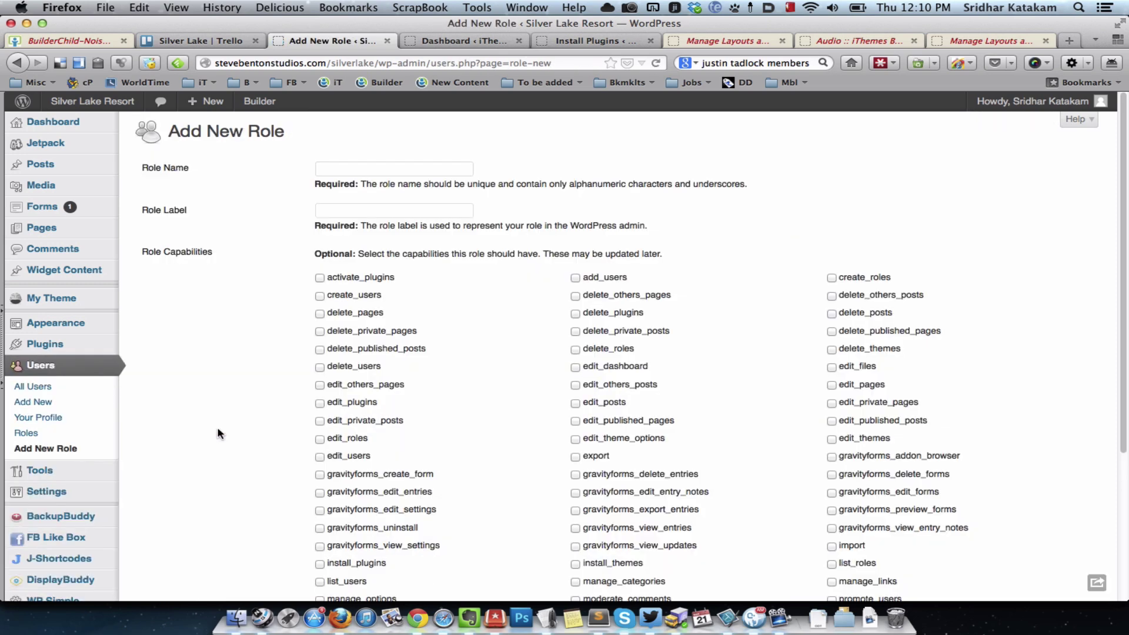
left_click(430, 168)
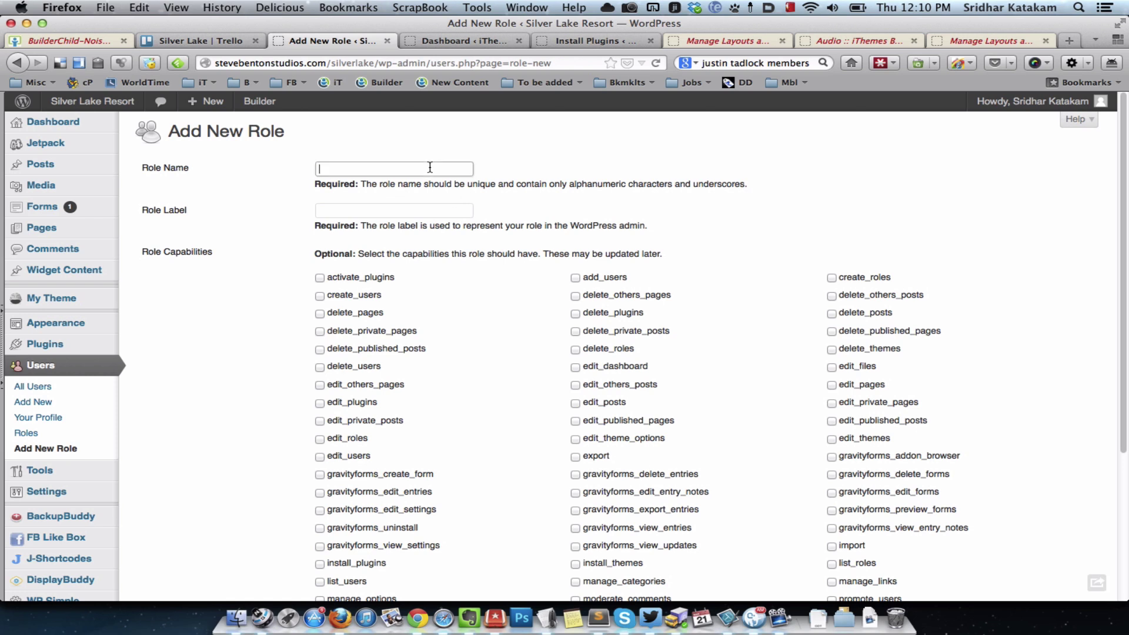
type("c")
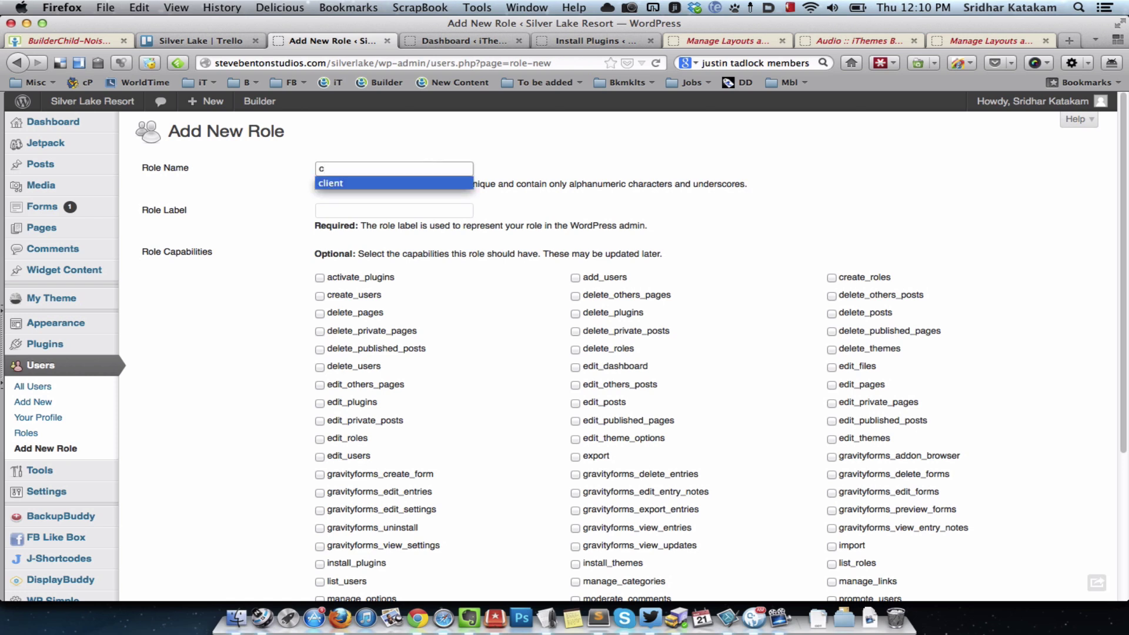
key("Return")
left_click(386, 205)
key("Down")
key("Down")
key("Return")
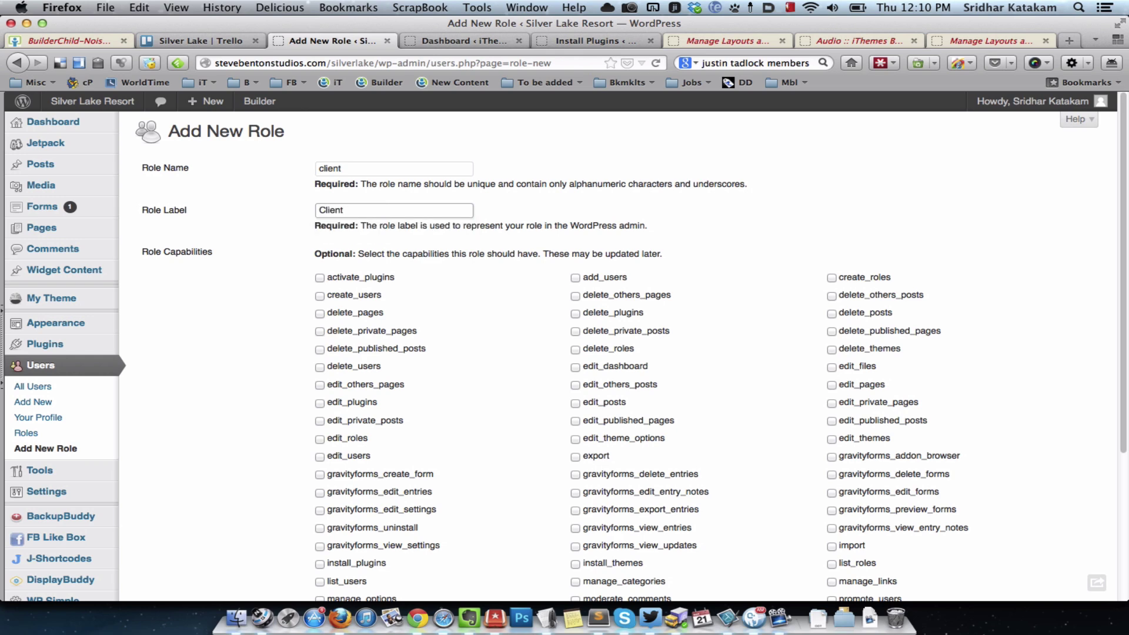
Save the Client role with only the read capability, then go to Users > Add New.
scroll(510, 279, "down", 5)
scroll(509, 278, "up", 2)
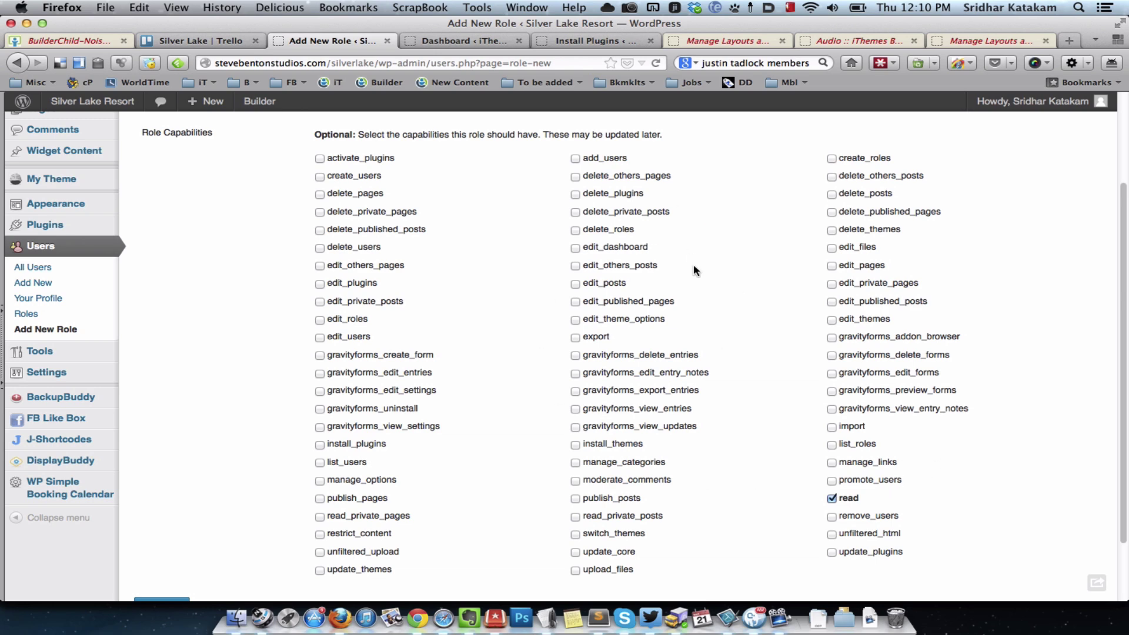
scroll(669, 271, "down", 2)
scroll(669, 272, "down", 1)
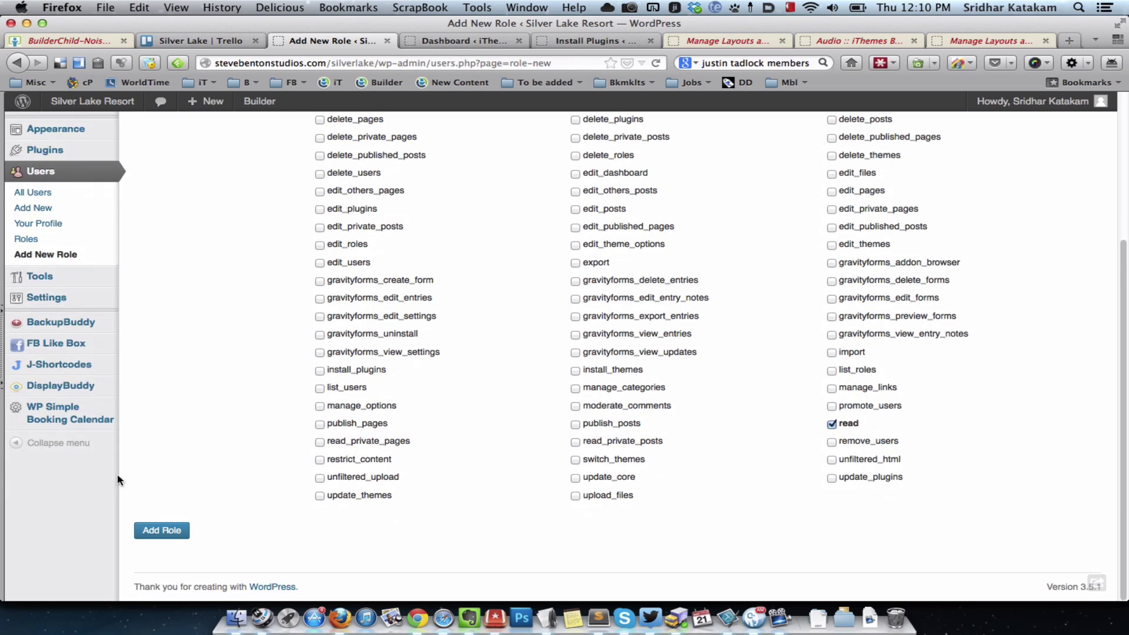
left_click(190, 533)
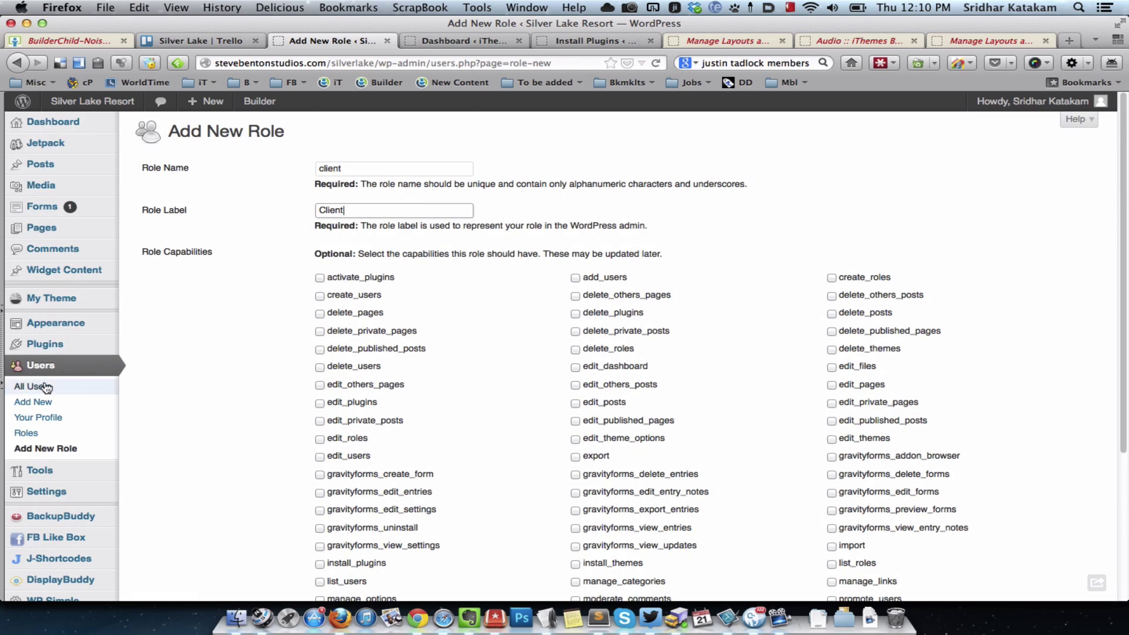
left_click(64, 402)
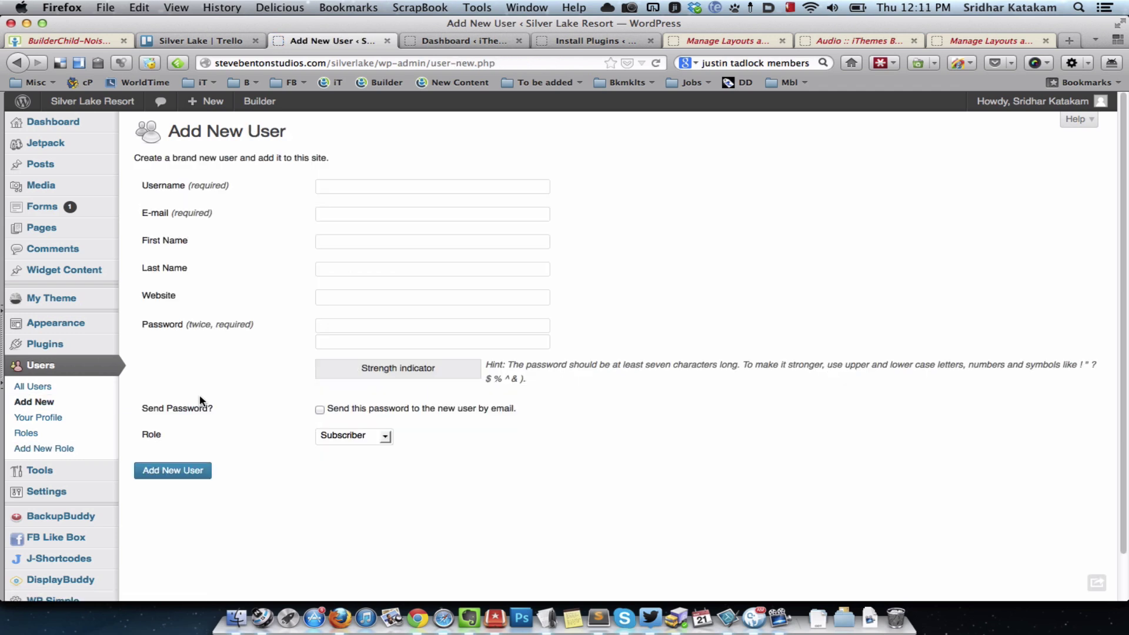
Confirm Client appears in the new user's Role dropdown, then return to Installed Plugins.
left_click(415, 181)
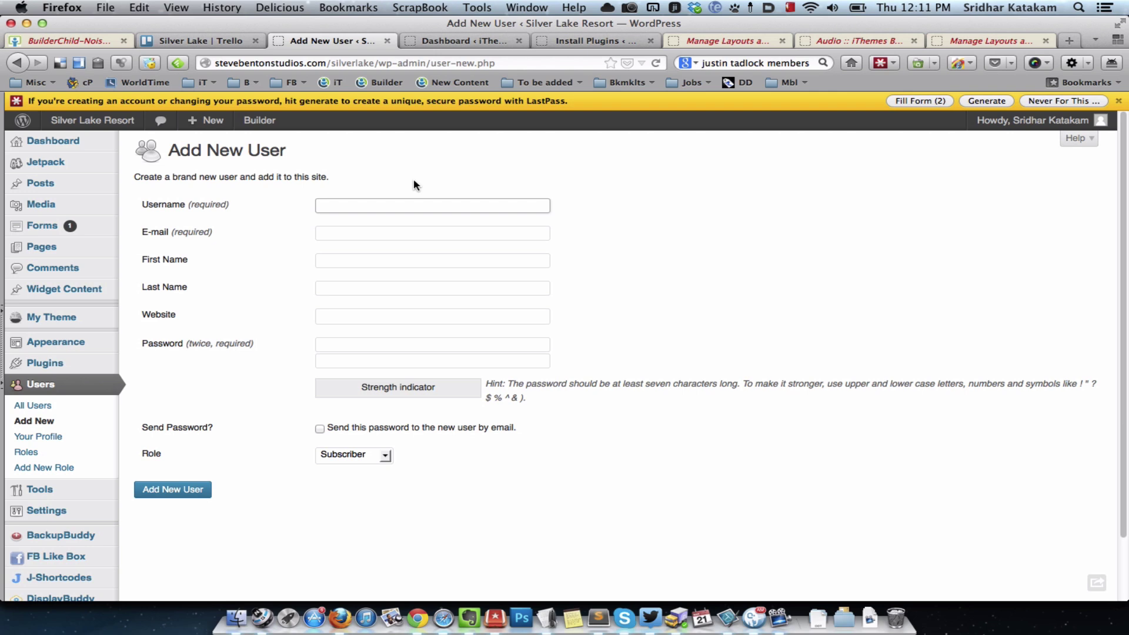
left_click(373, 454)
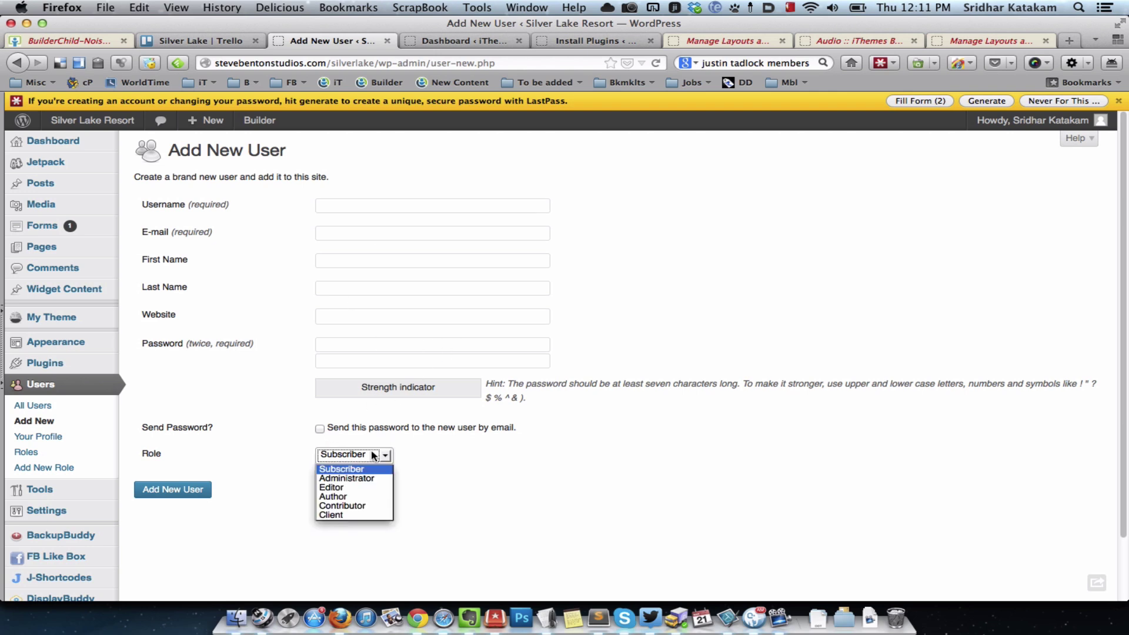
left_click(362, 514)
left_click(681, 275)
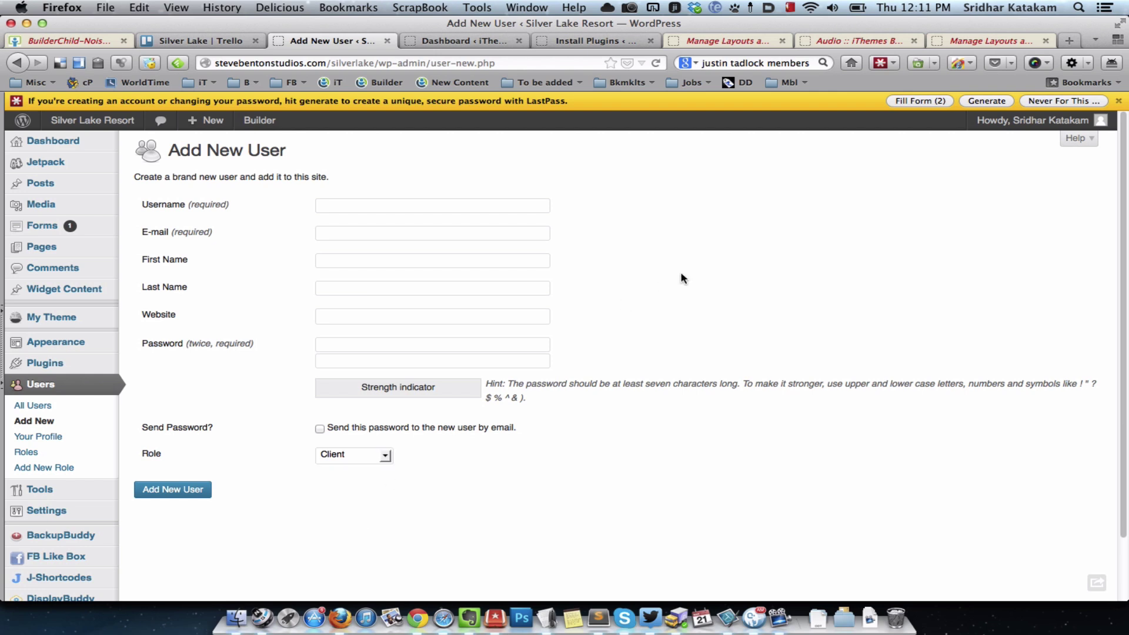
left_click(107, 374)
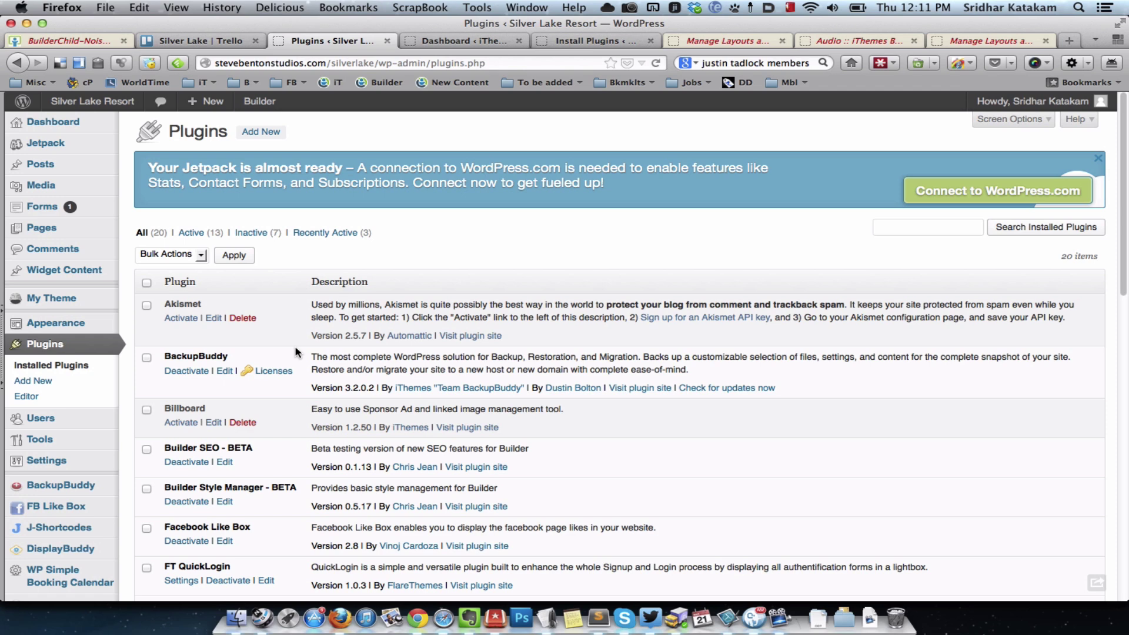
Open the FT QuickLogin settings and review the lightbox logo address.
scroll(295, 351, "down", 5)
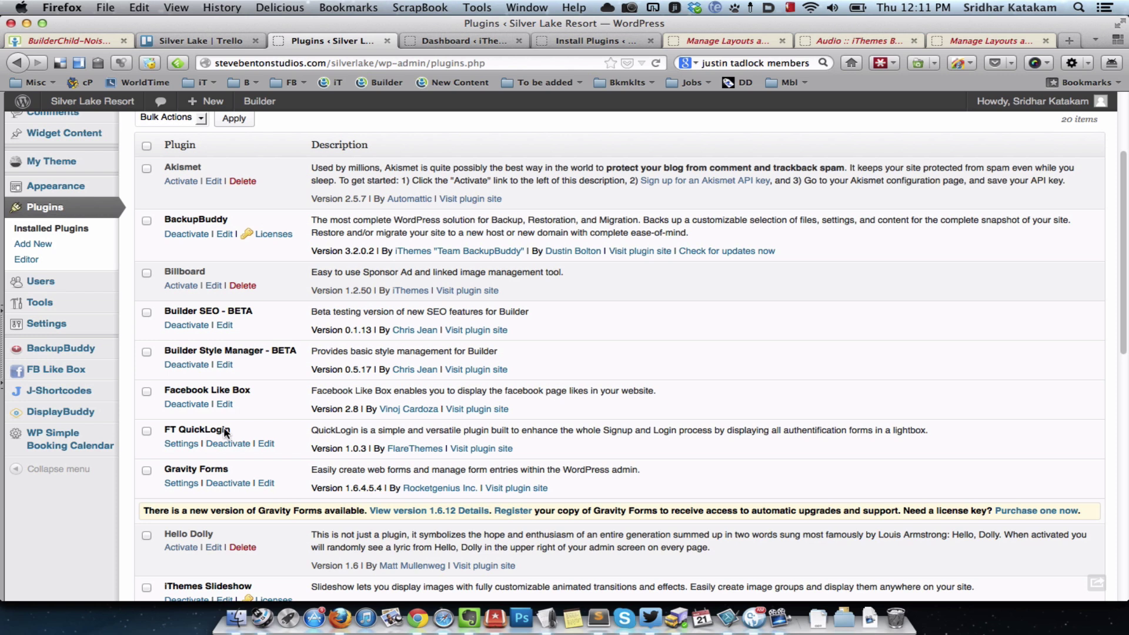
left_click(183, 445)
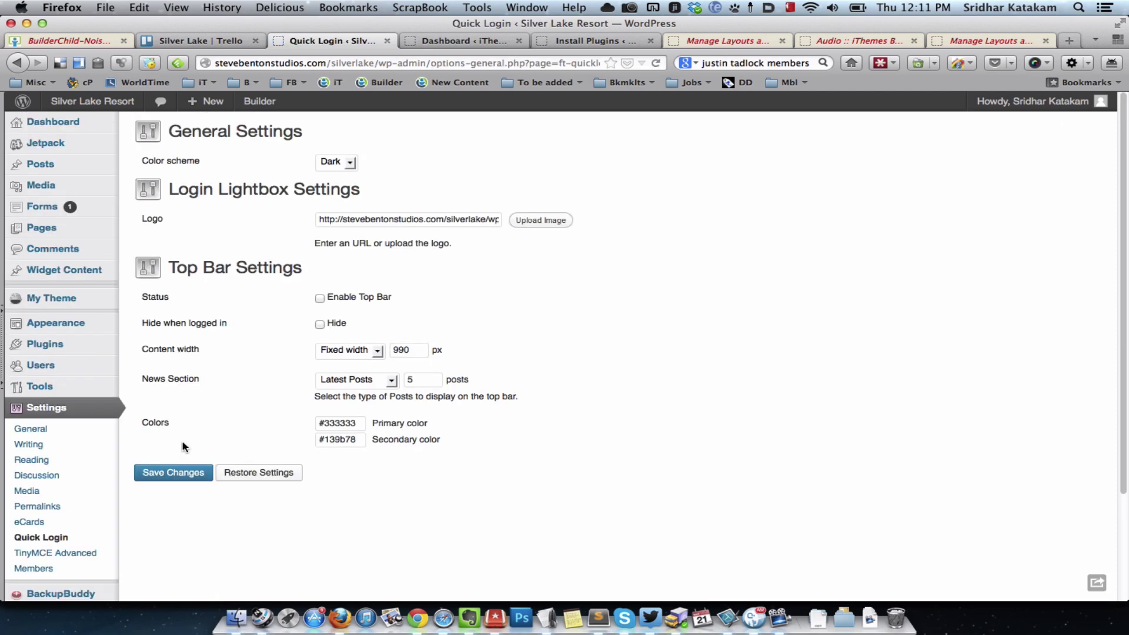
left_click(455, 219)
mouse_move(71, 185)
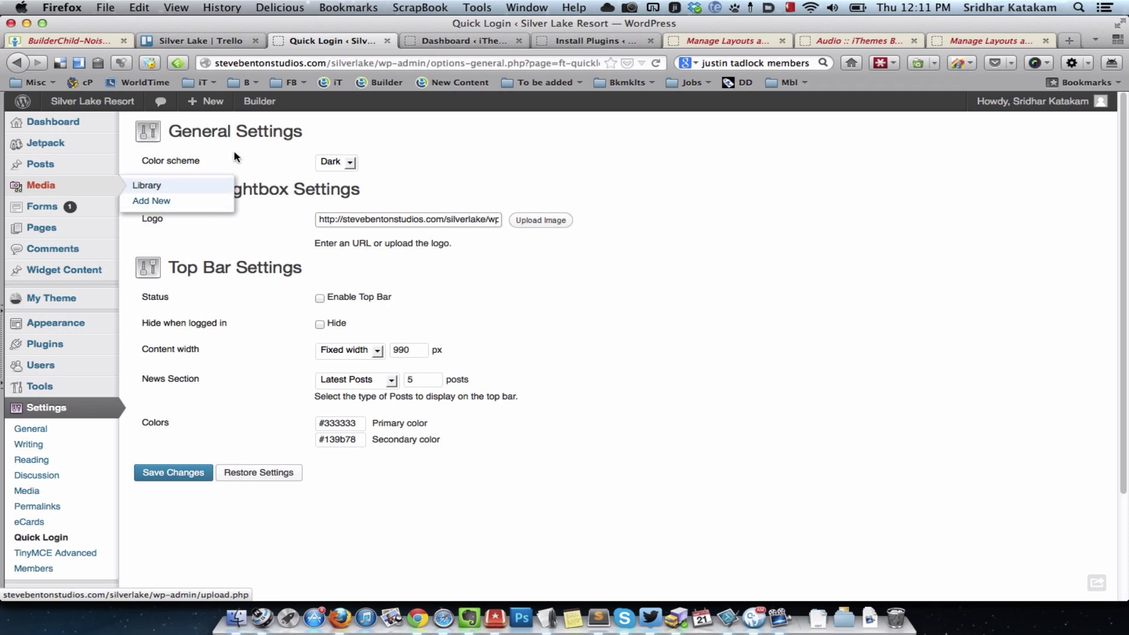
Check the Owner Login lightbox on Client Page 1 in Safari, then return to Firefox.
key("super+Tab")
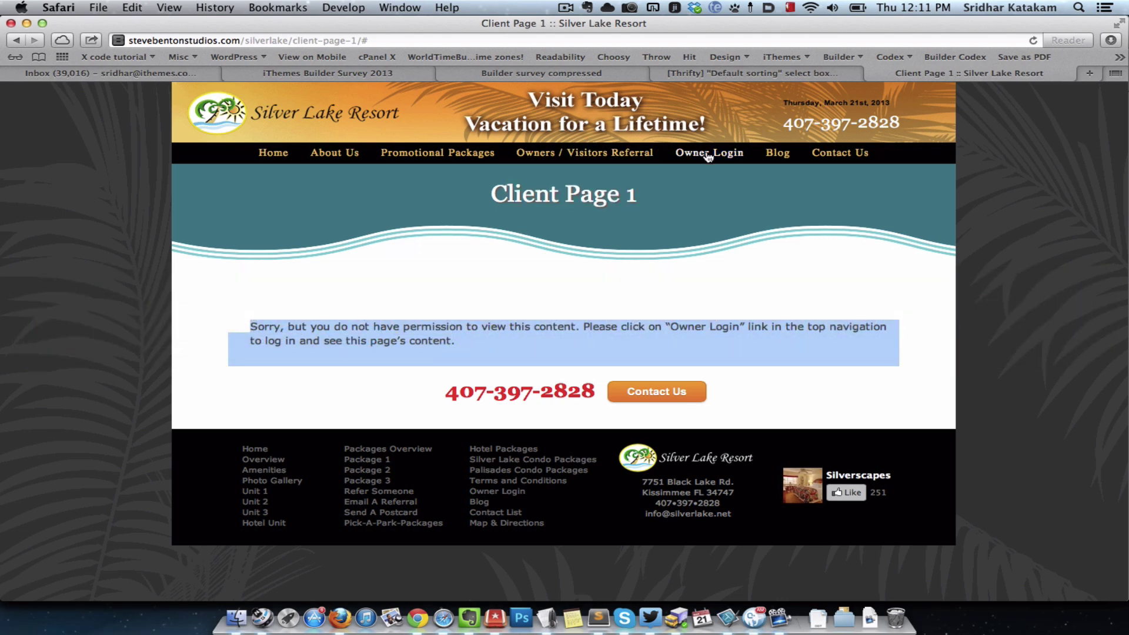
left_click(708, 154)
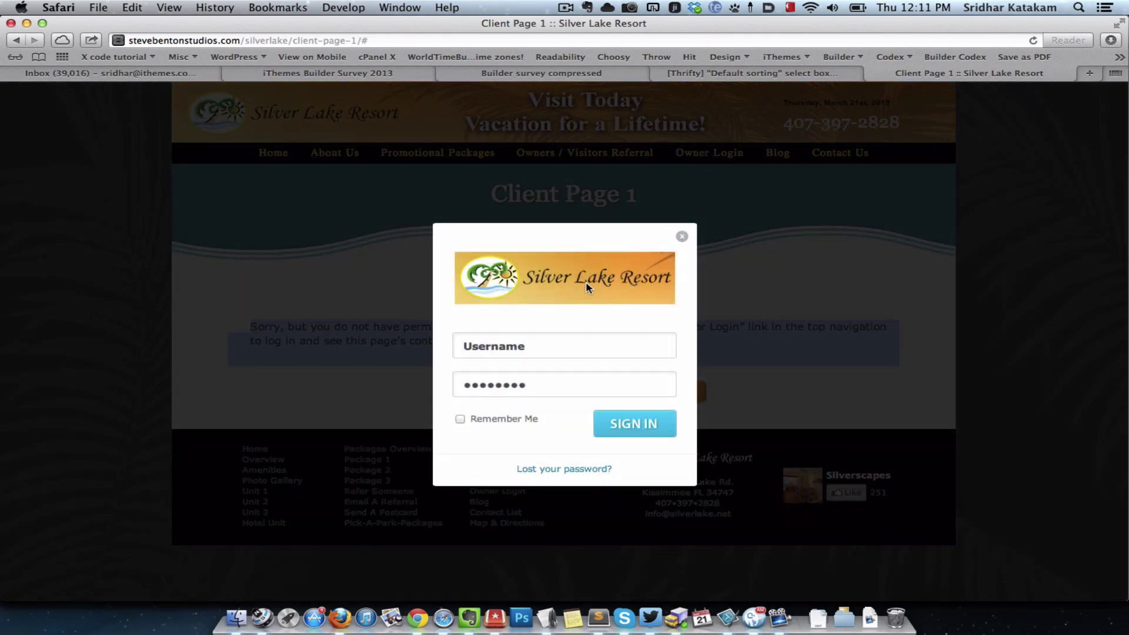
key("super+Tab")
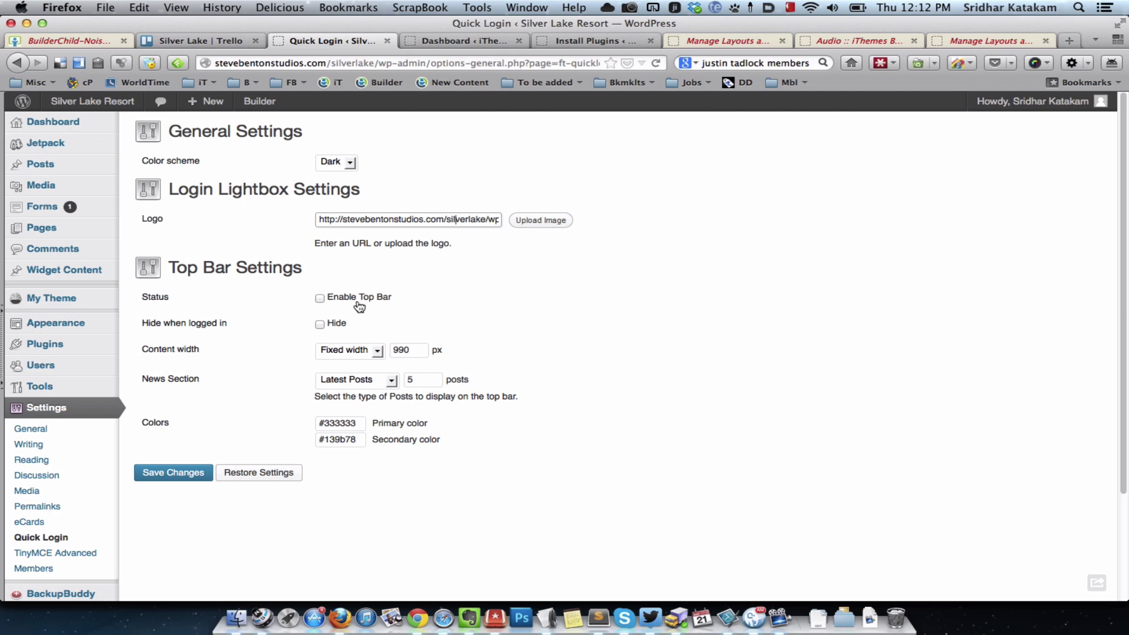
key("super+Tab")
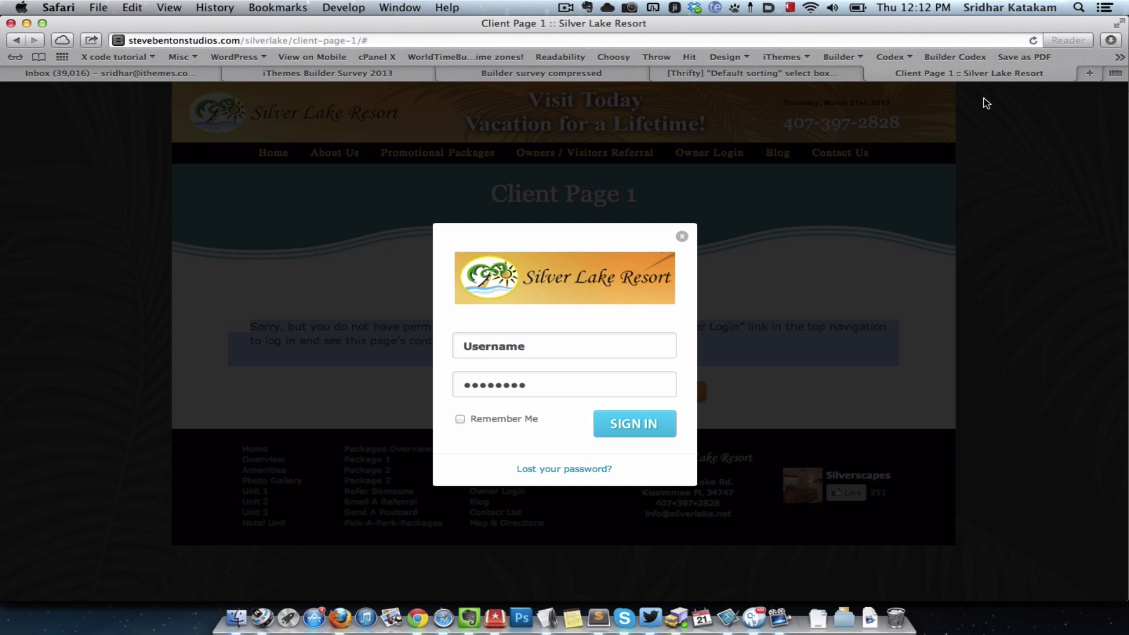
key("super+Tab")
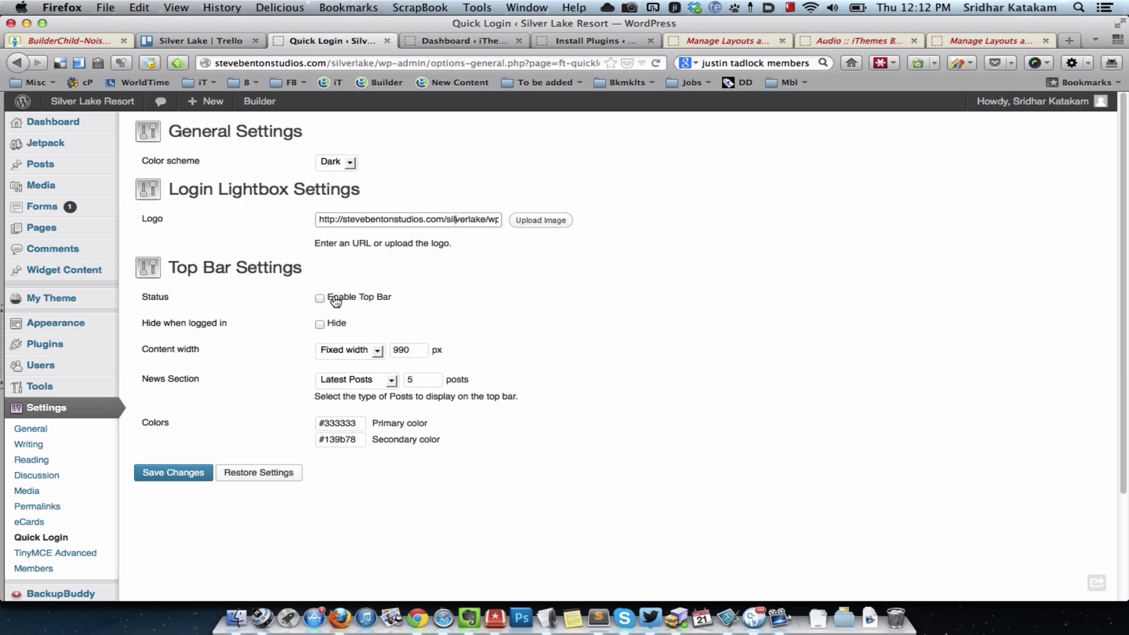
left_click(350, 166)
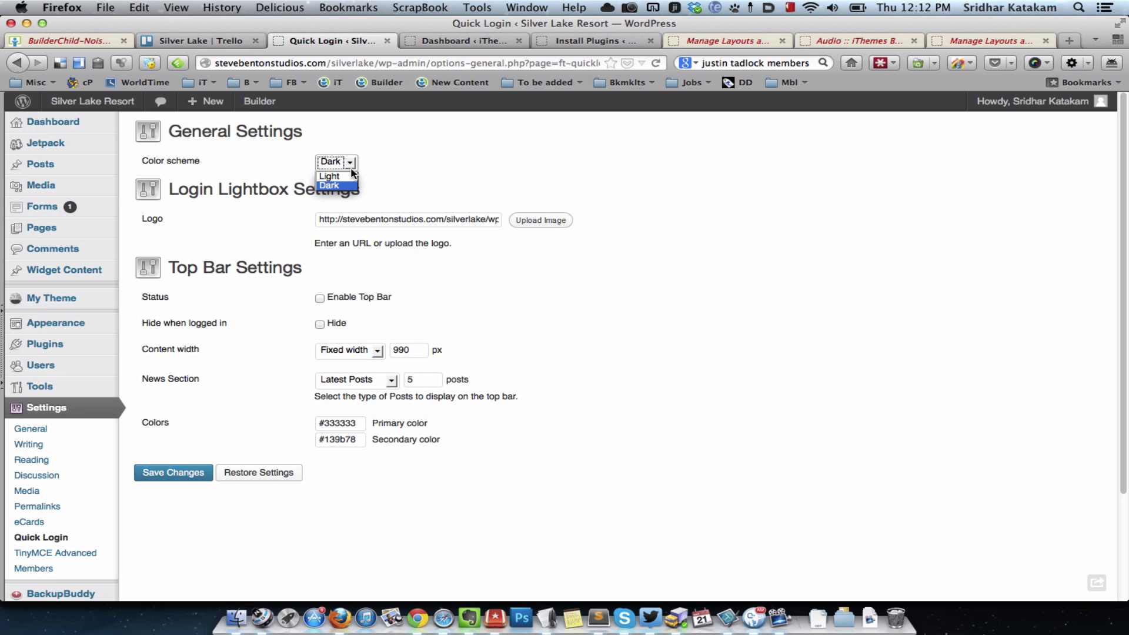
left_click(347, 176)
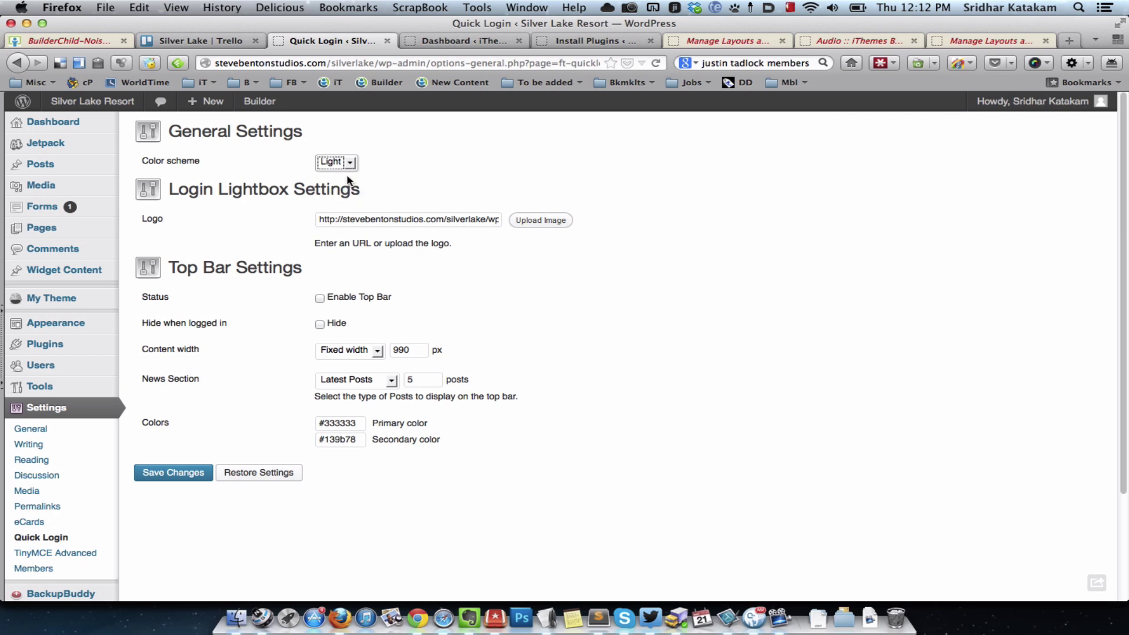
left_click(348, 167)
left_click(341, 189)
left_click(431, 174)
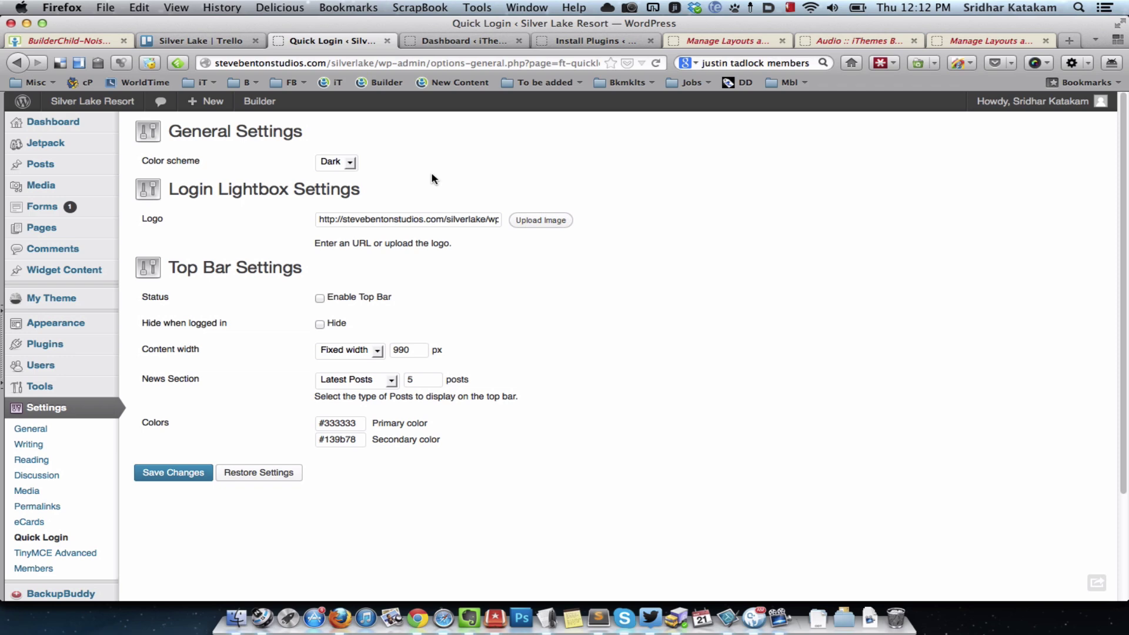
key("super+Tab")
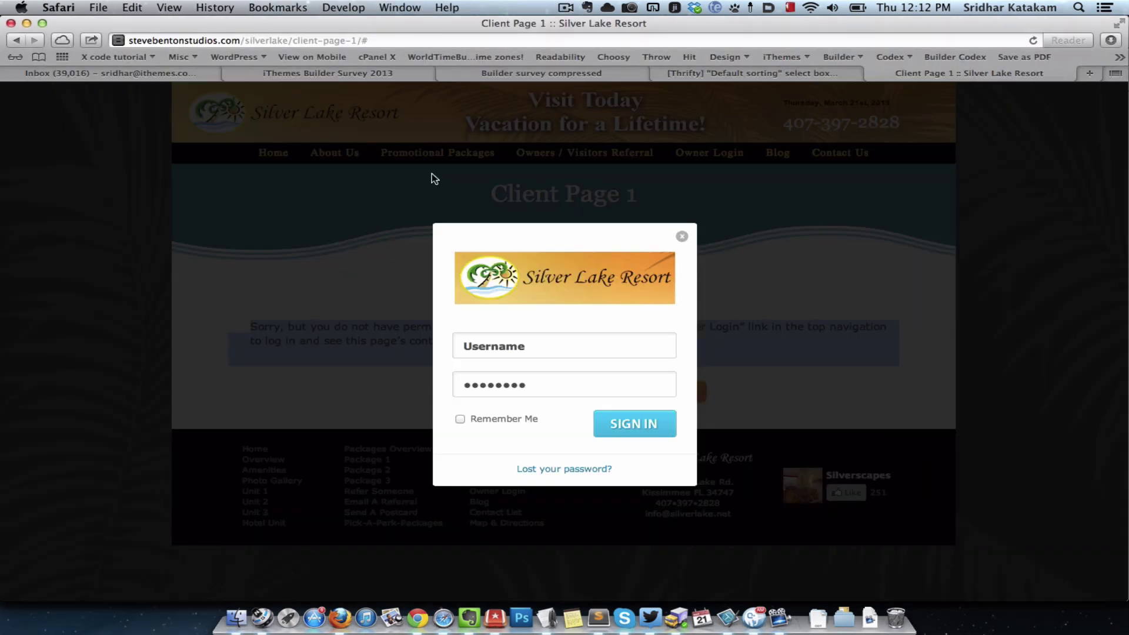
left_click(682, 238)
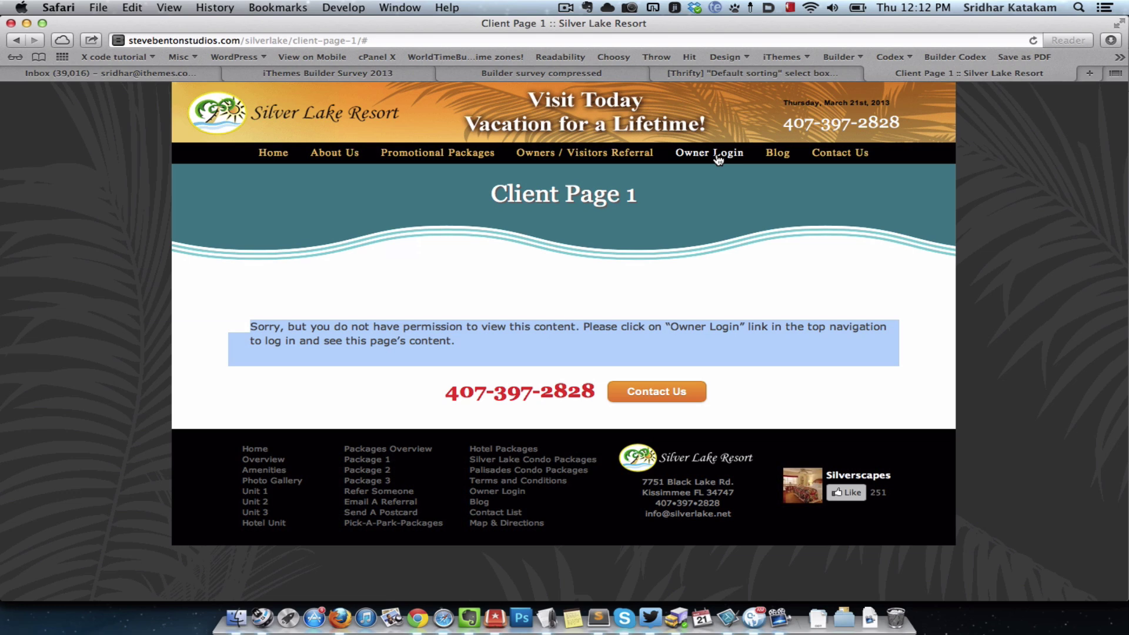
key("super+Tab")
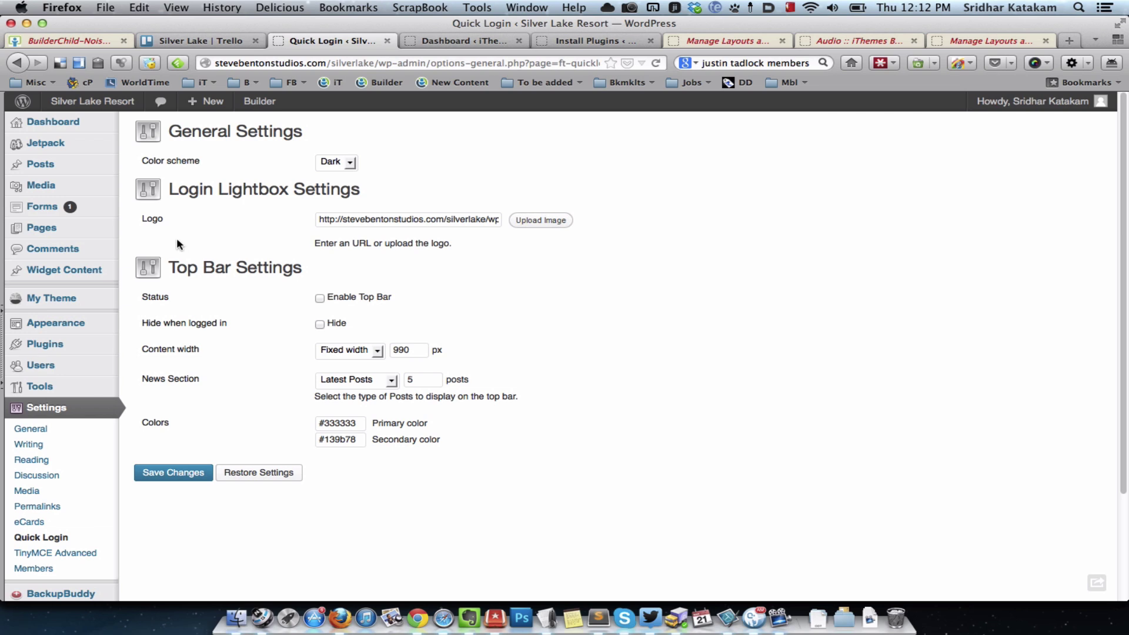
In the menu editor, expand the Owner Login item to review its URL and link relationship.
mouse_move(103, 333)
left_click(174, 354)
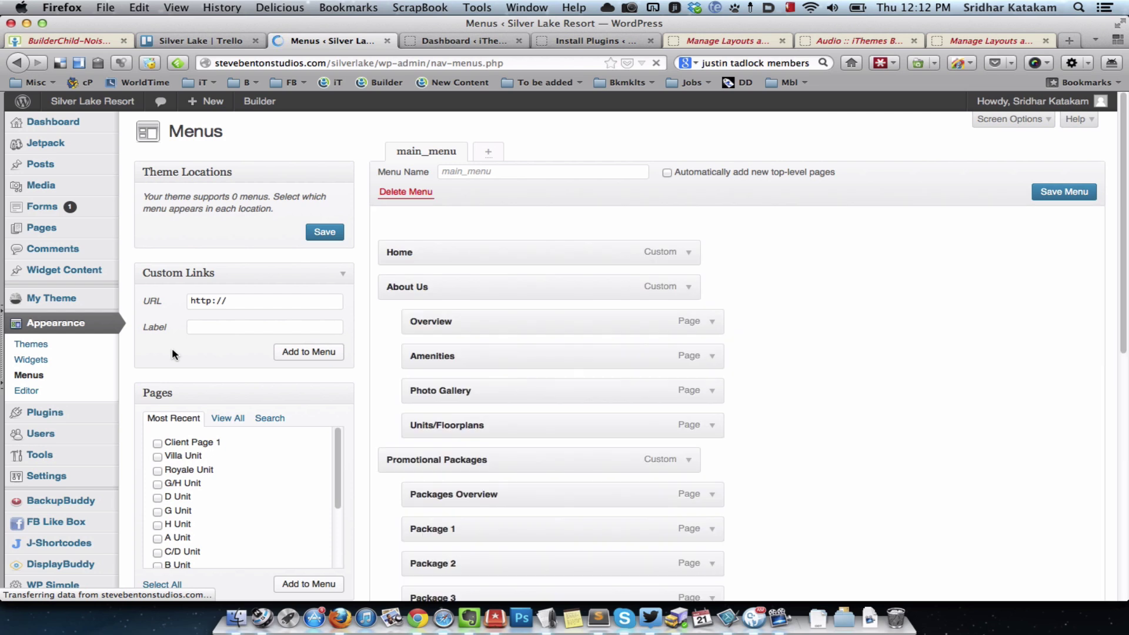
scroll(614, 423, "down", 10)
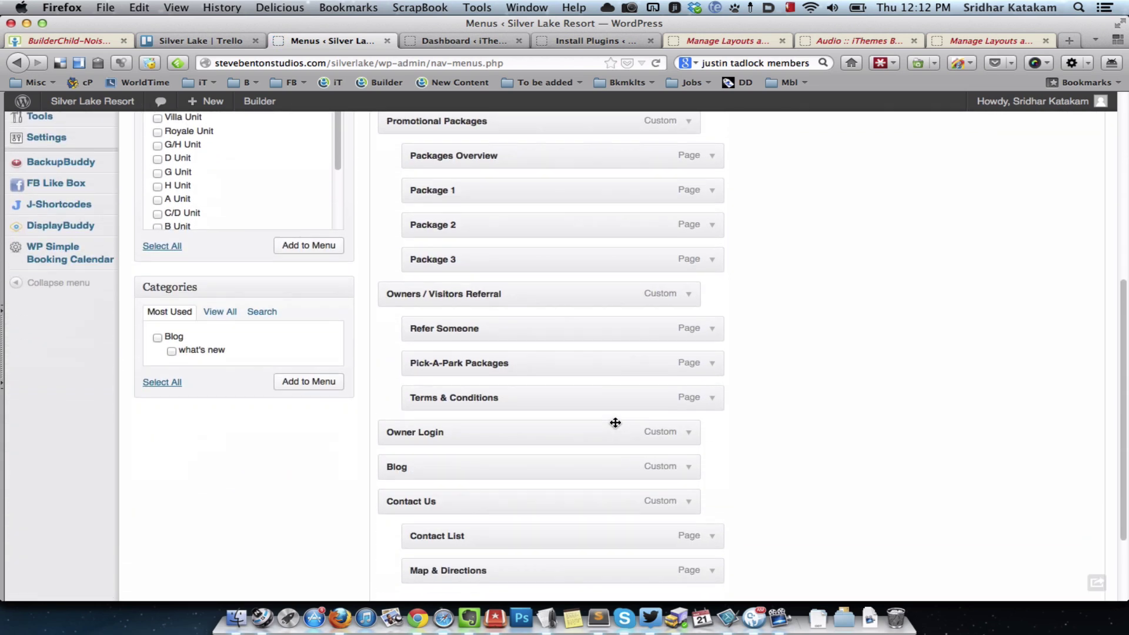
left_click(689, 425)
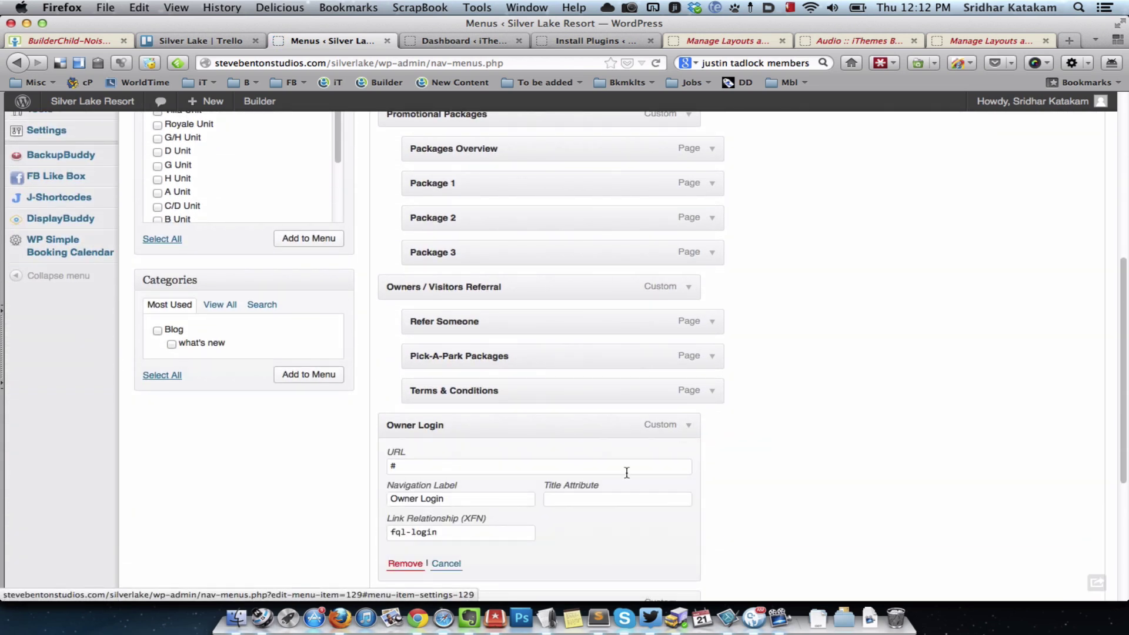
left_click(514, 467)
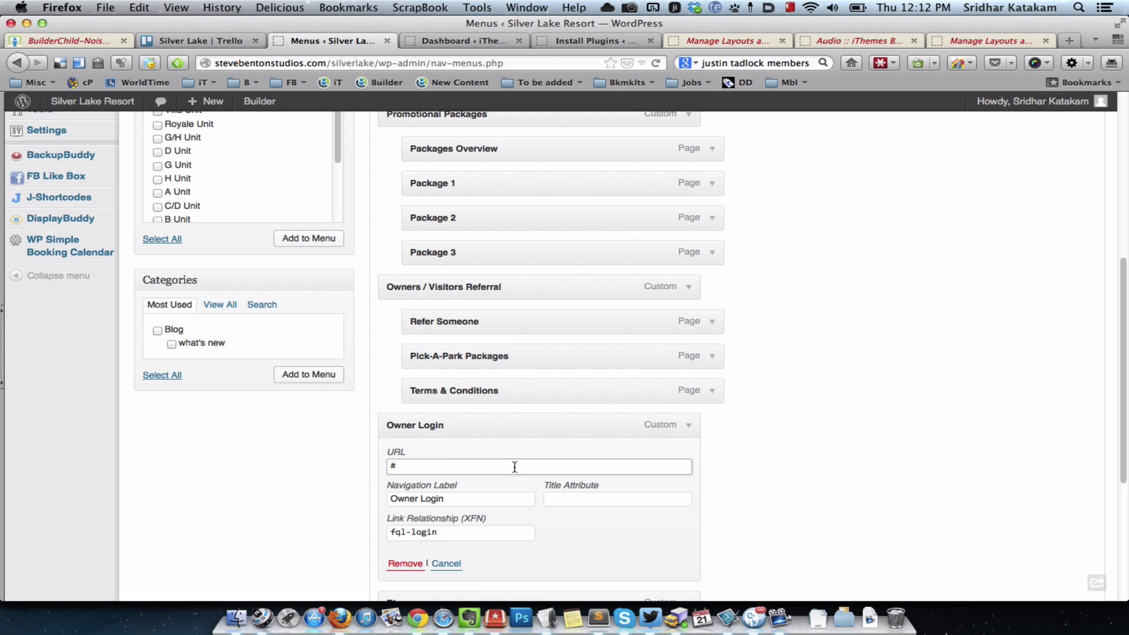
left_click(502, 526)
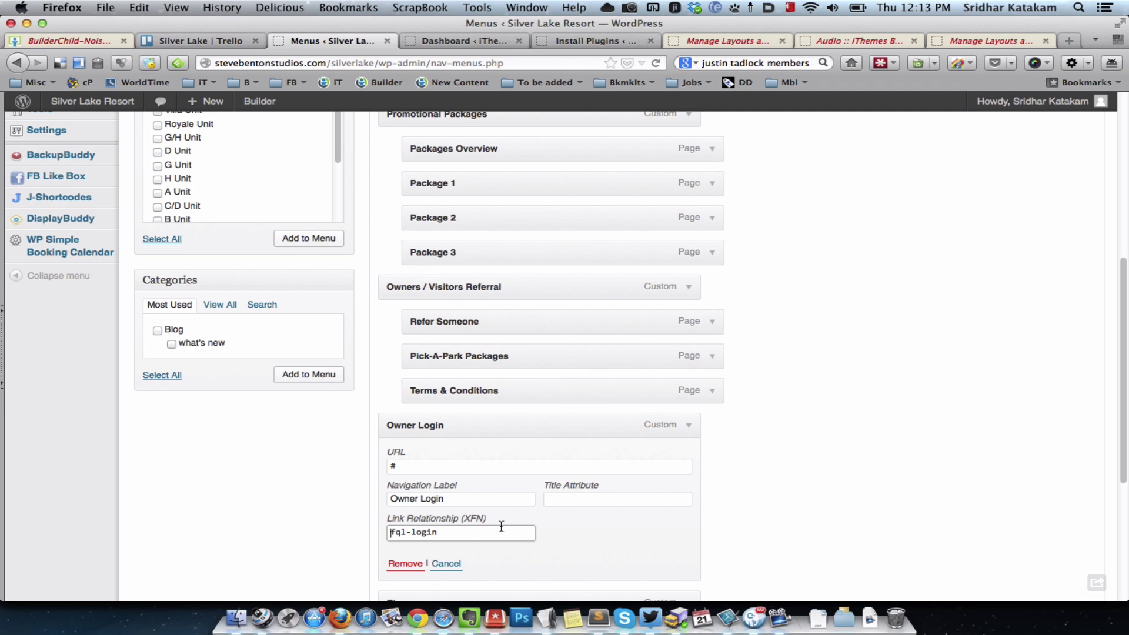
scroll(848, 261, "up", 6)
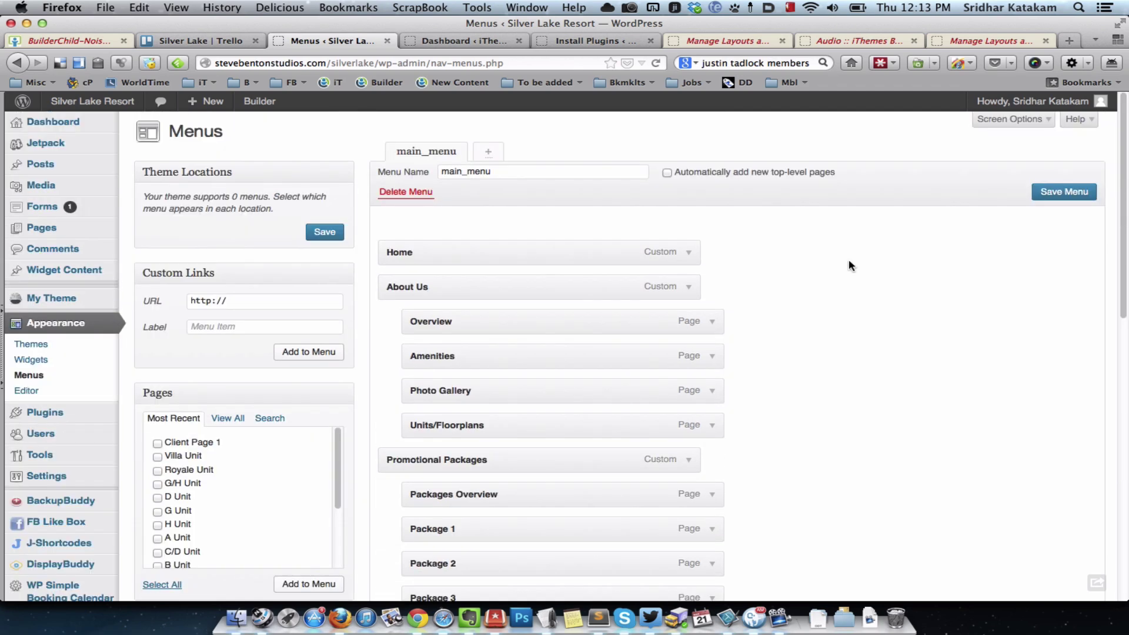
scroll(849, 262, "down", 8)
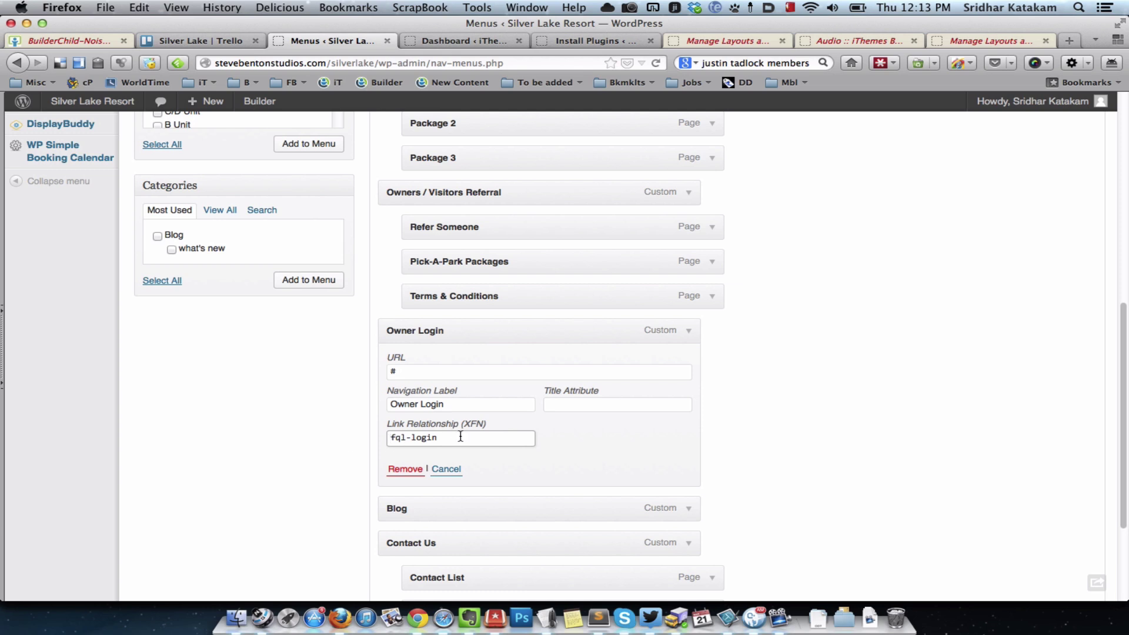
scroll(809, 388, "up", 4)
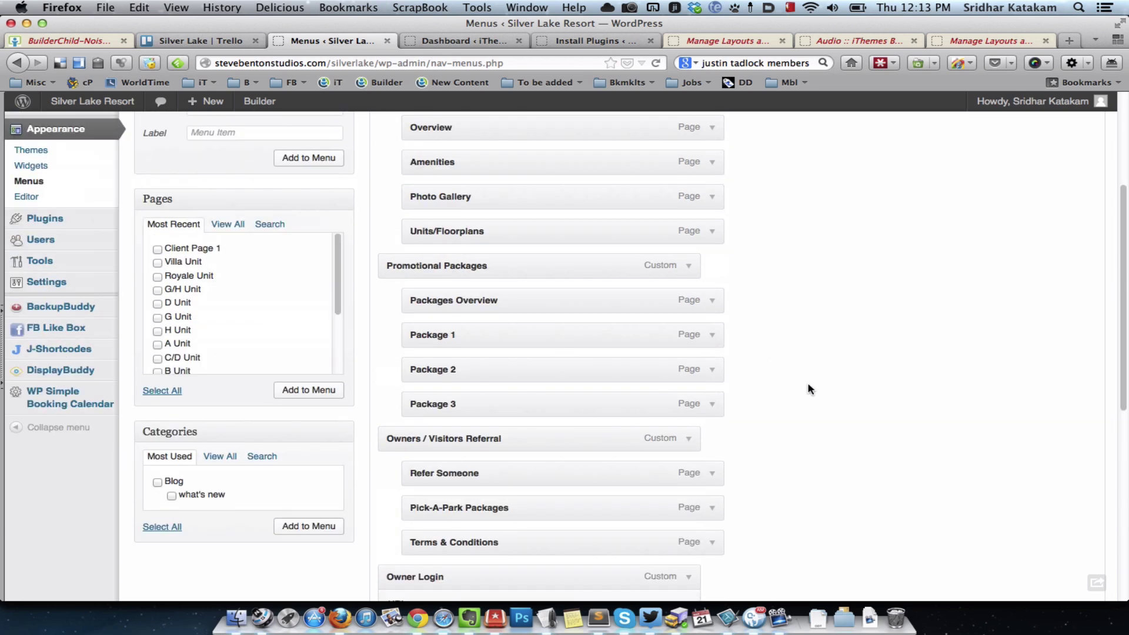
scroll(809, 389, "up", 5)
Enable Link Relationship (XFN) in Screen Options and give Owner Login the value fql-login.
left_click(1020, 118)
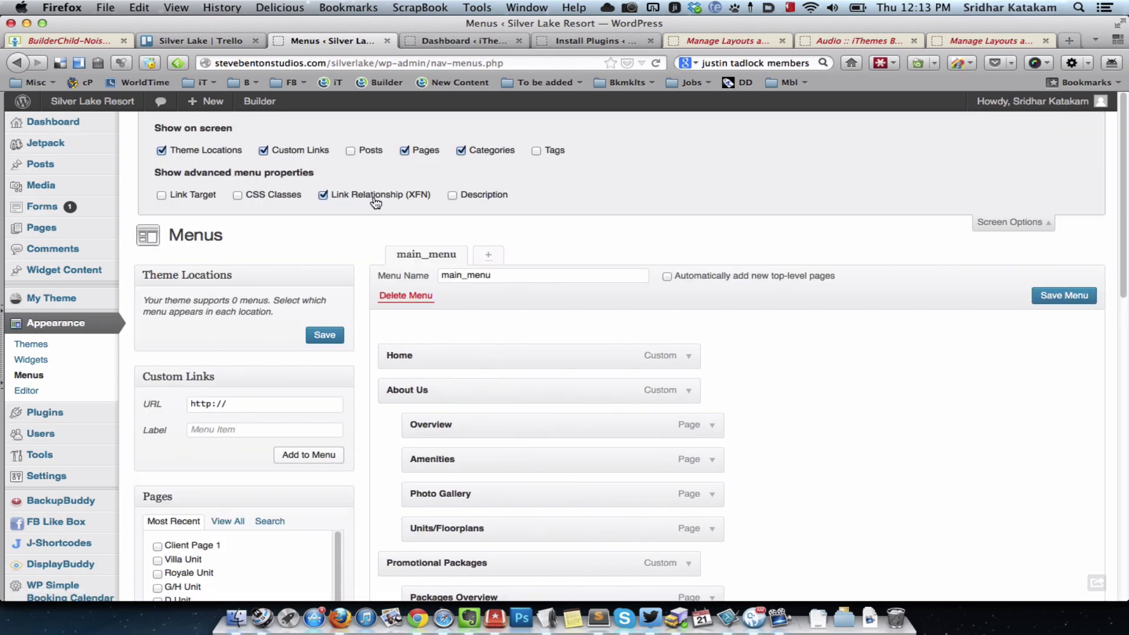
scroll(848, 300, "down", 9)
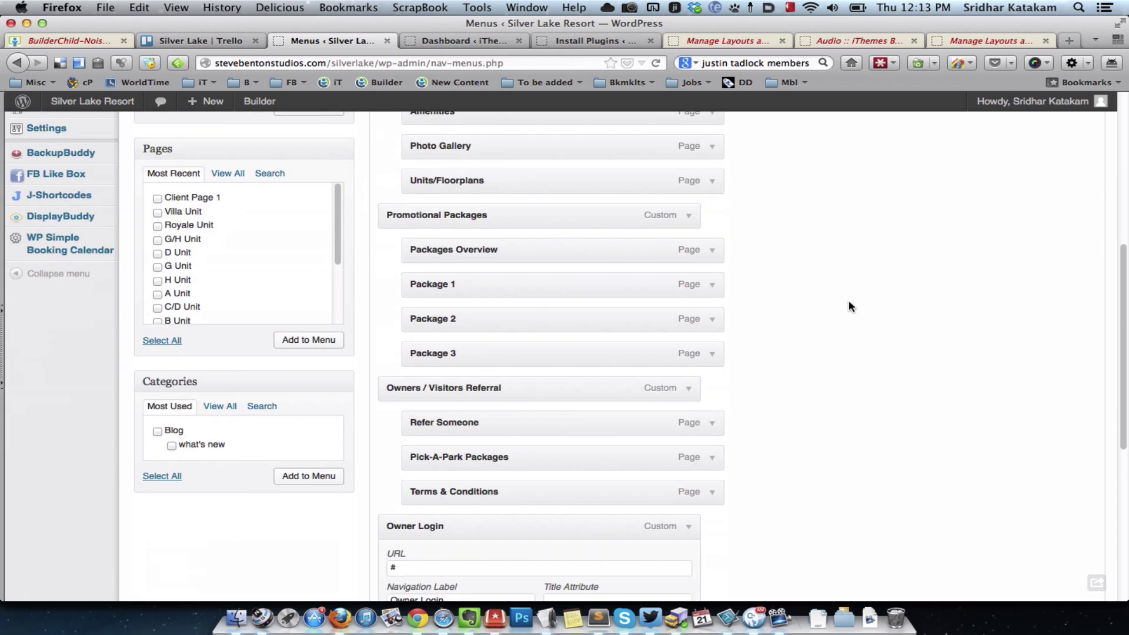
left_click(491, 466)
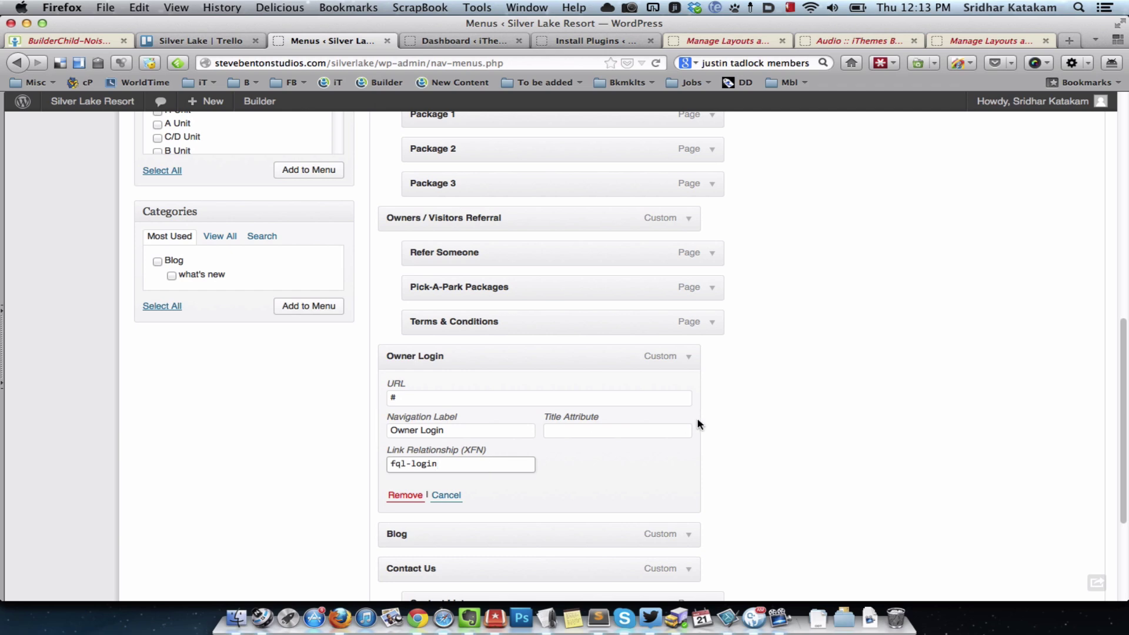
scroll(697, 423, "up", 10)
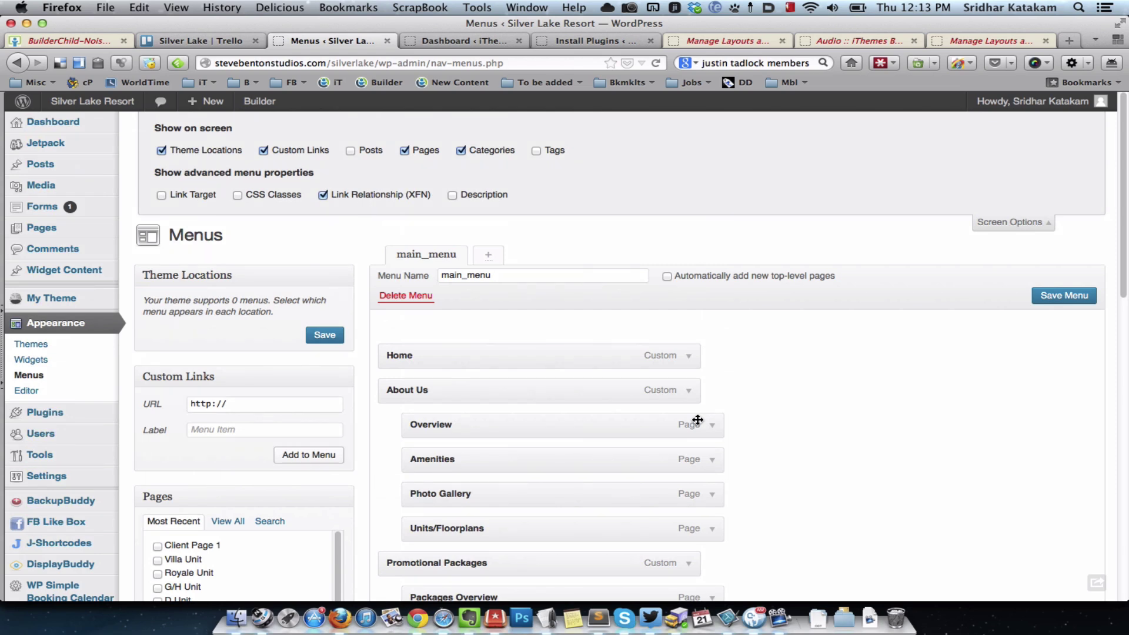
key("super+Tab")
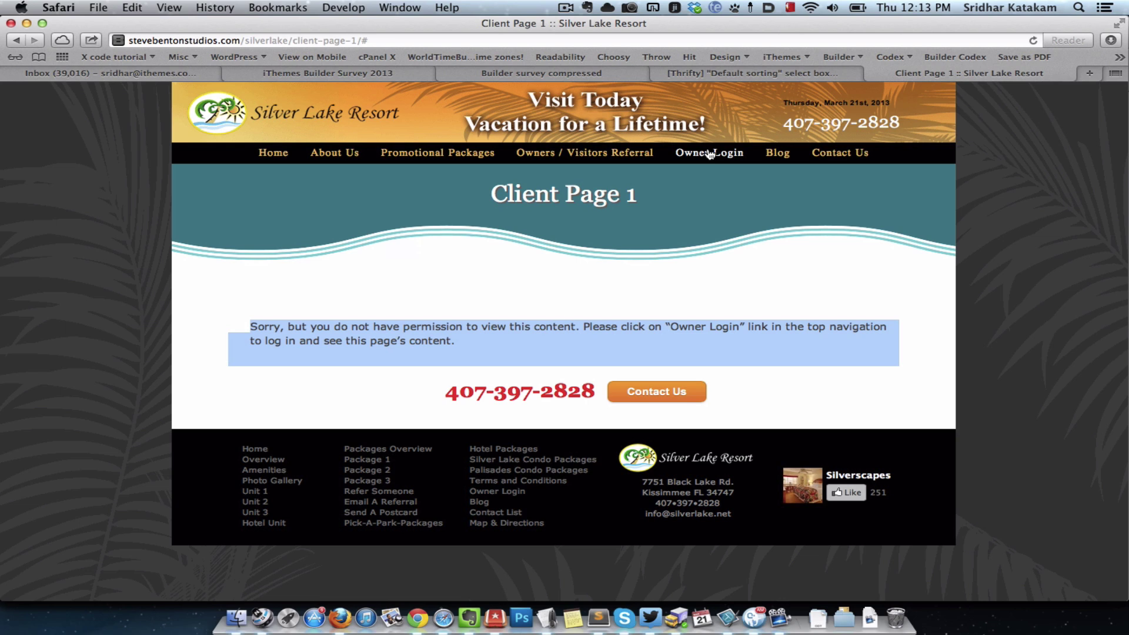
Open the Owner Login lightbox on Client Page 1, focus Username, close it, and return to Firefox.
left_click(710, 154)
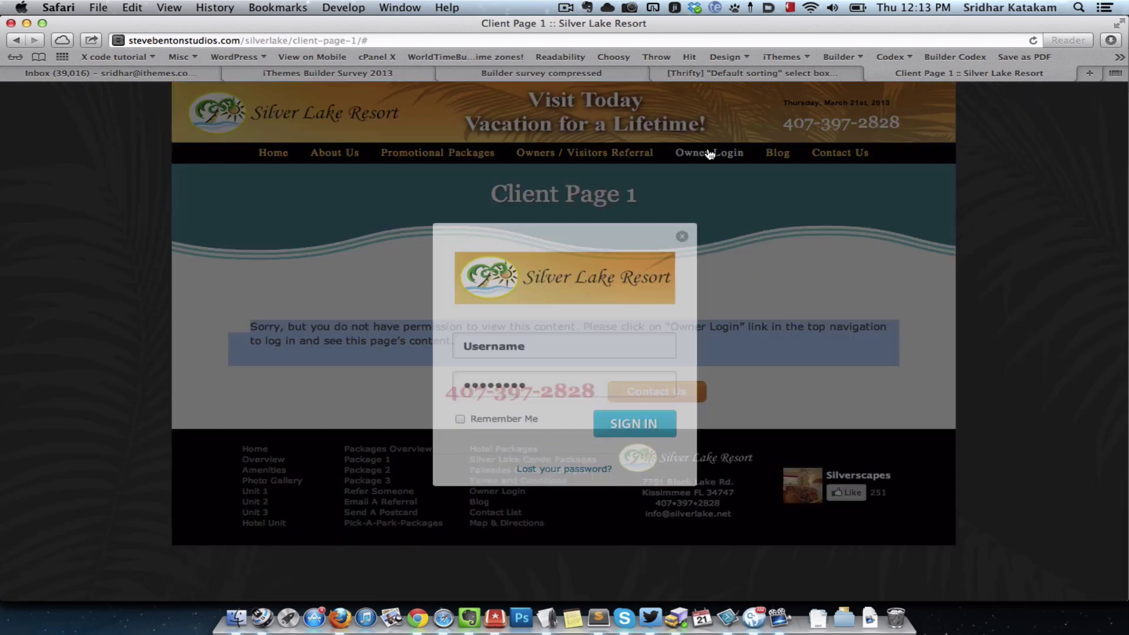
left_click(568, 341)
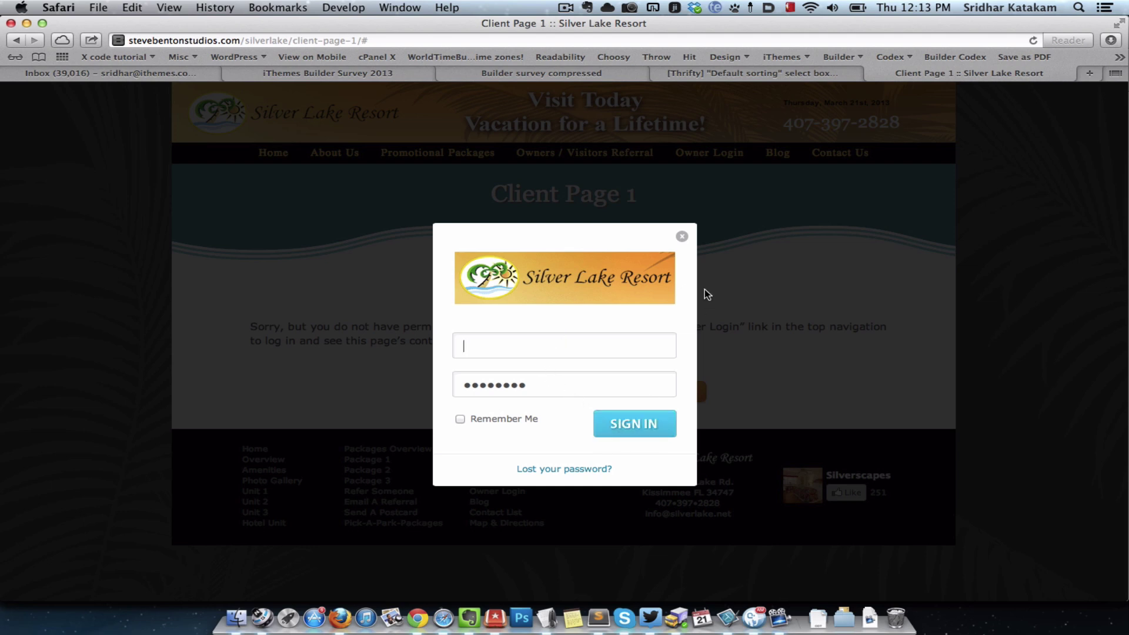
left_click(681, 237)
key("super+Tab")
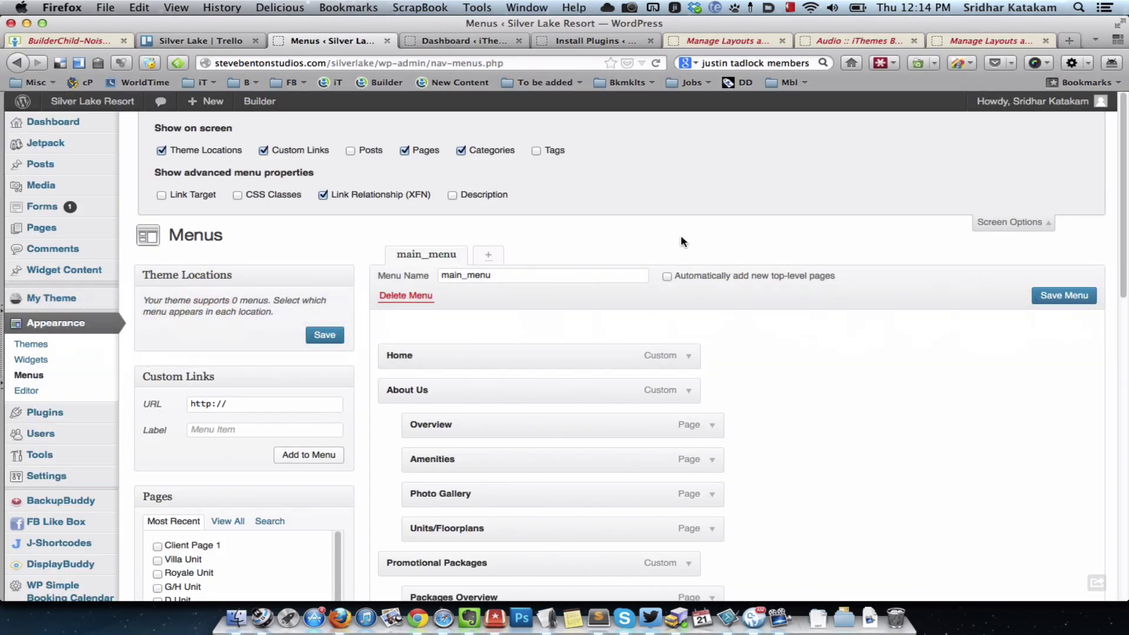
Open Client Page 1 from the Pages list and scroll to its Content Permissions box.
left_click(68, 236)
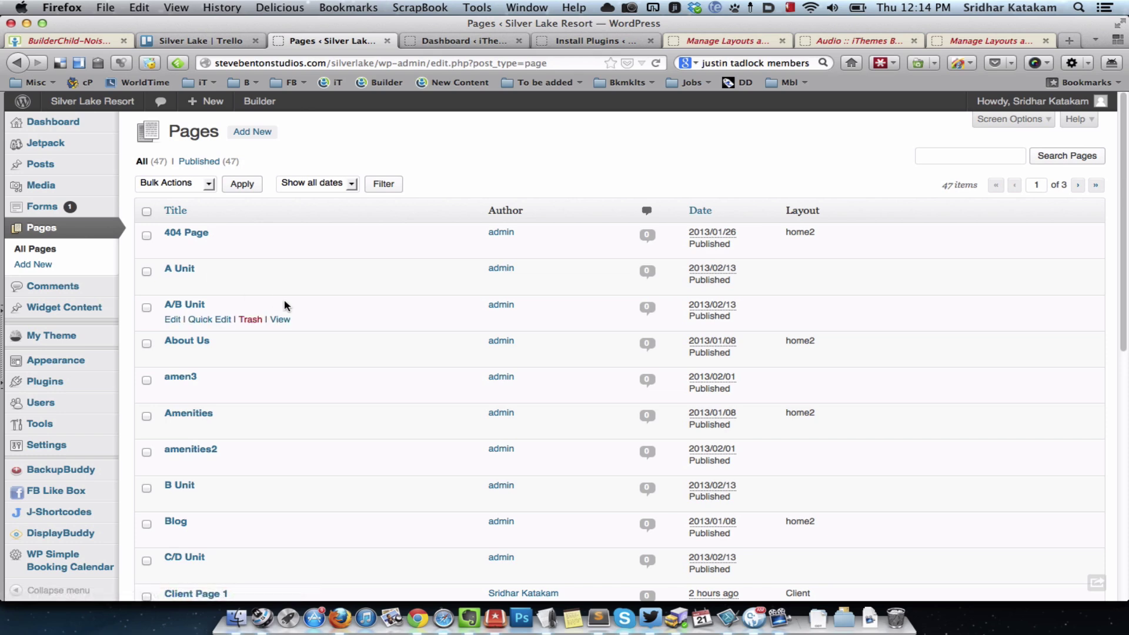
scroll(284, 302, "down", 10)
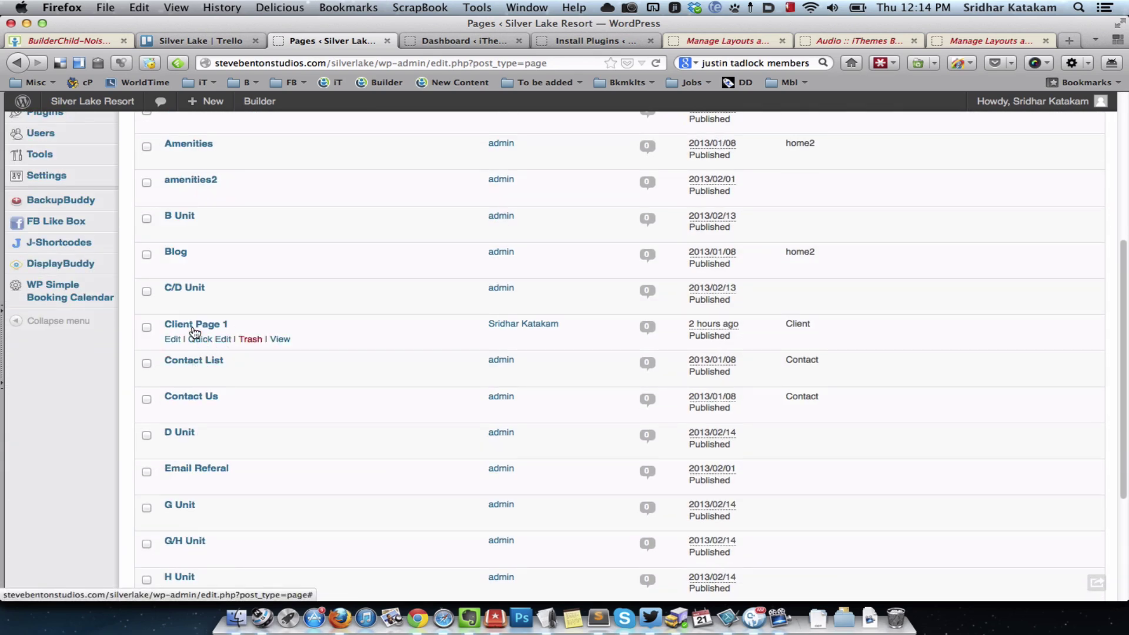
left_click(192, 326)
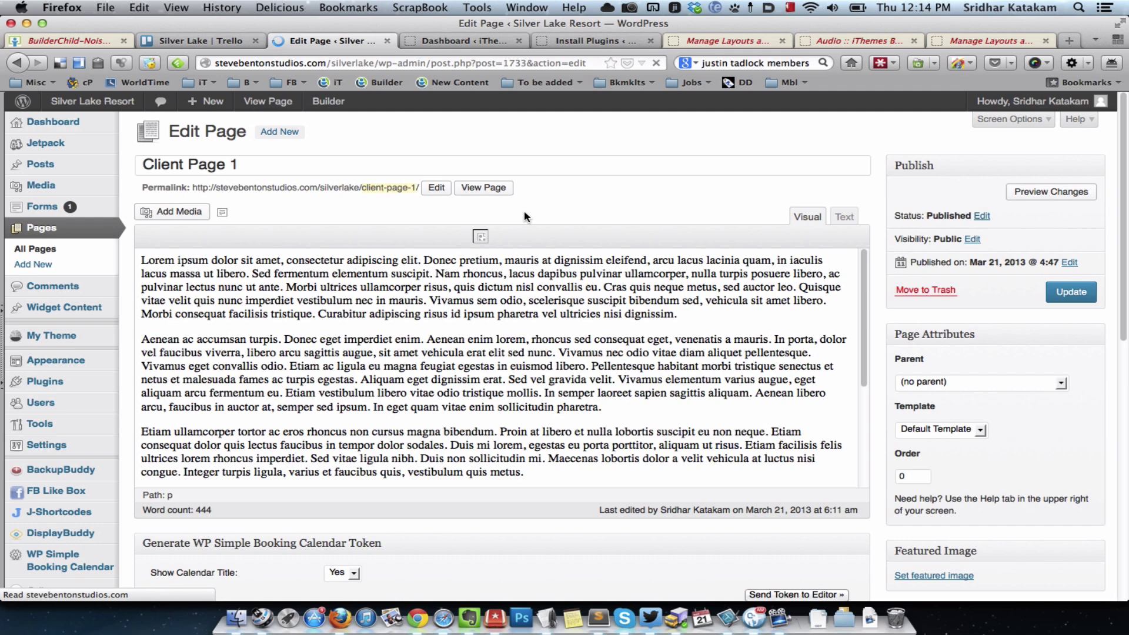
scroll(525, 216, "down", 15)
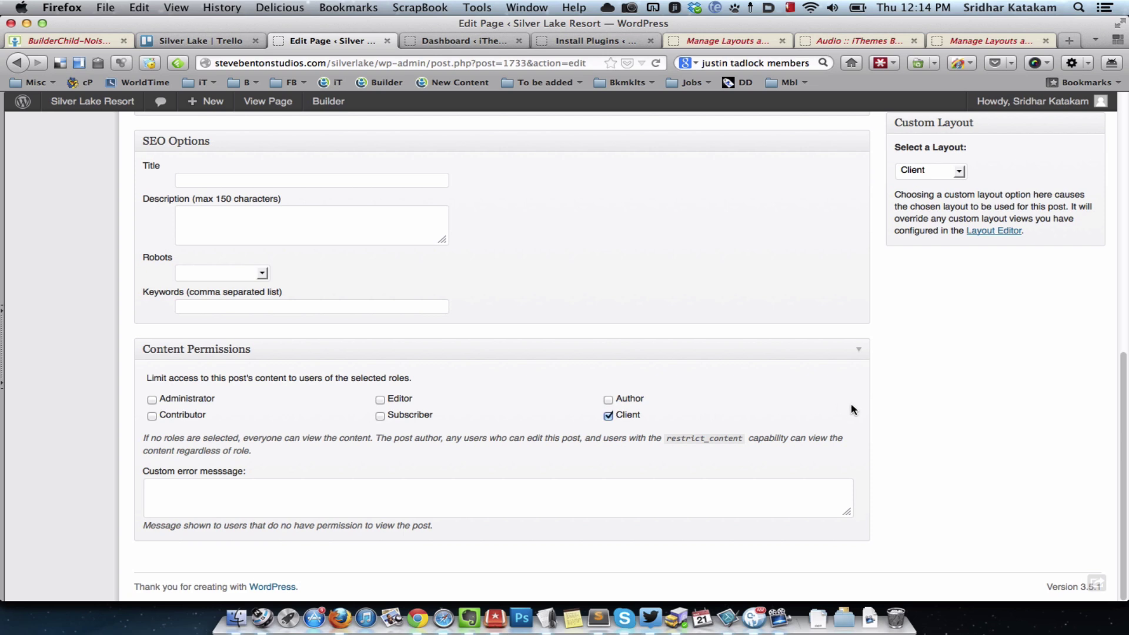
Compare the Custom error message setting with the permission notice on the live page.
scroll(852, 403, "up", 2)
scroll(851, 403, "down", 2)
left_click(596, 497)
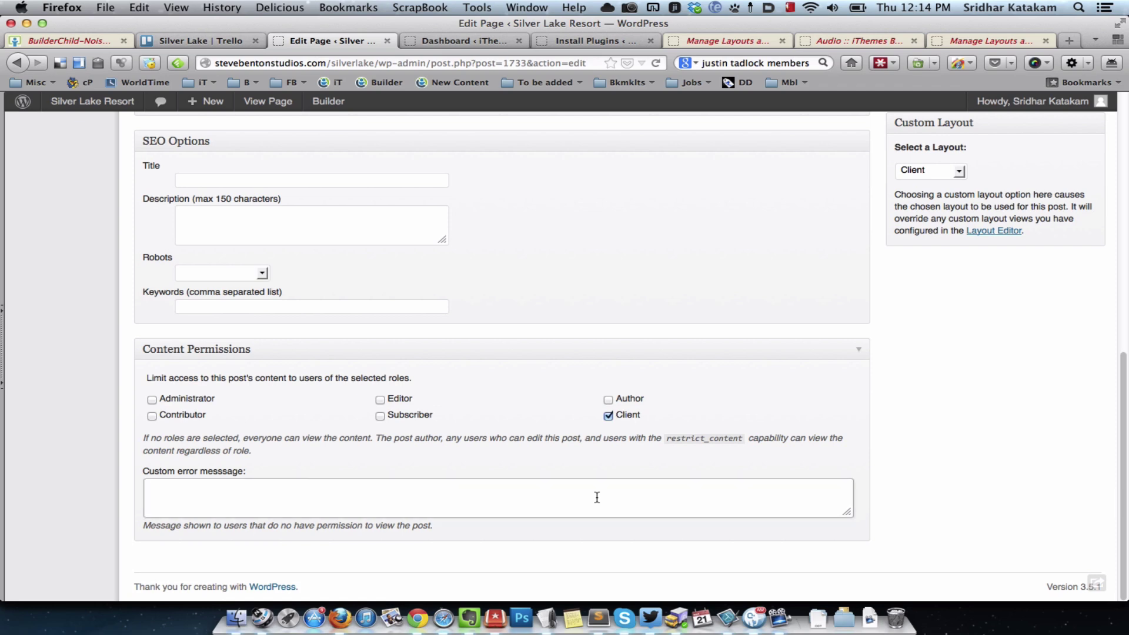
key("super+Tab")
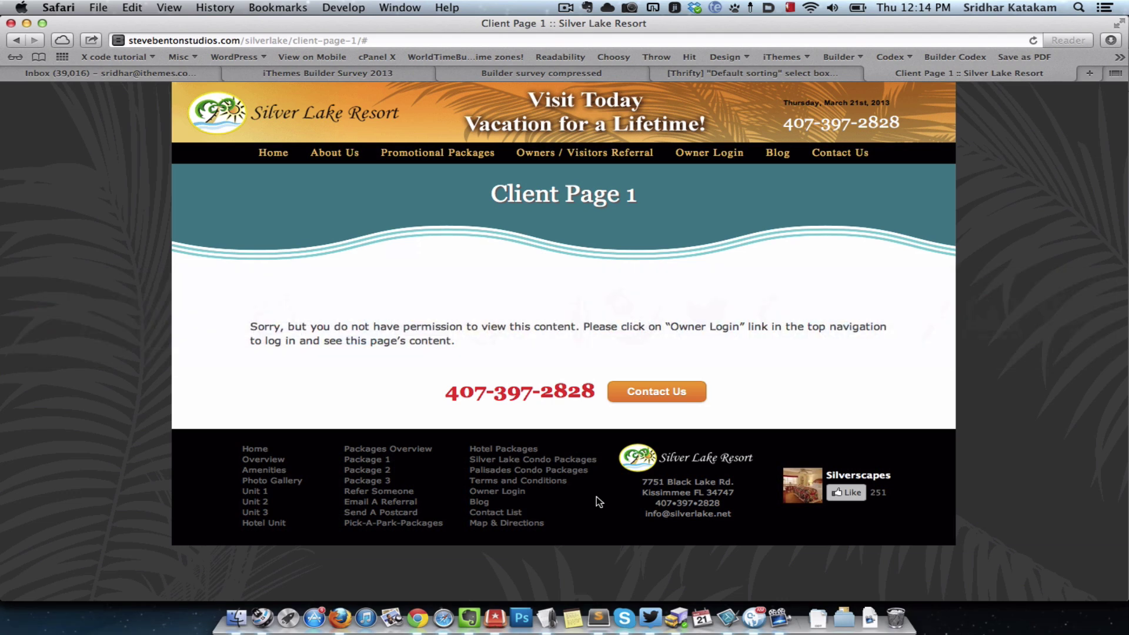
triple_click(629, 325)
key("super+Tab")
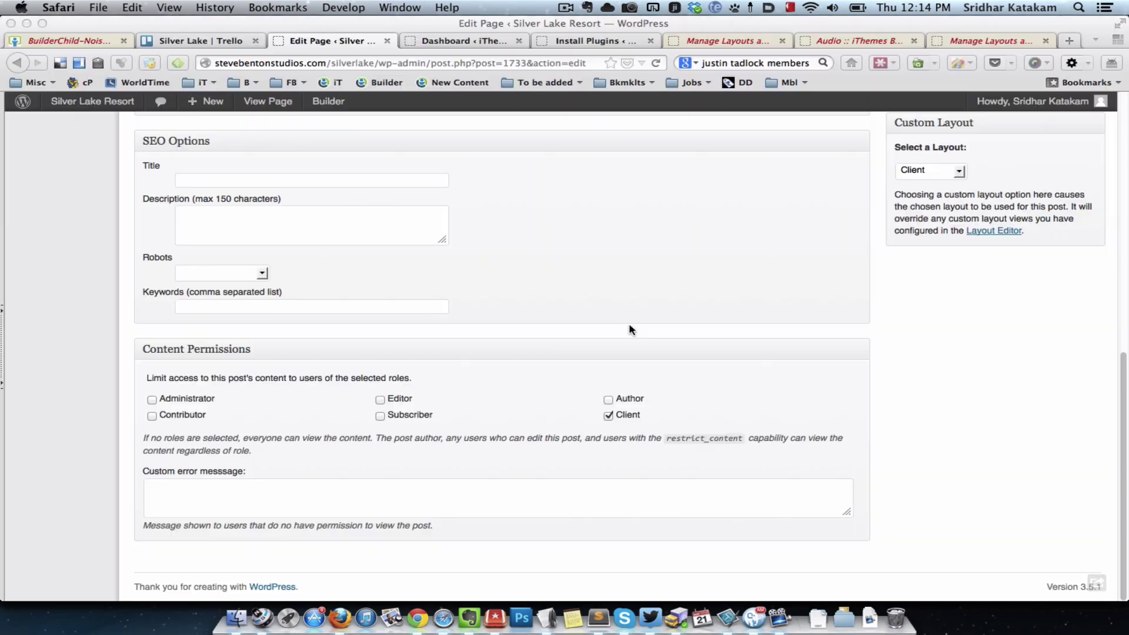
Check the live Client Page 1 heading against the page editor.
scroll(921, 393, "up", 3)
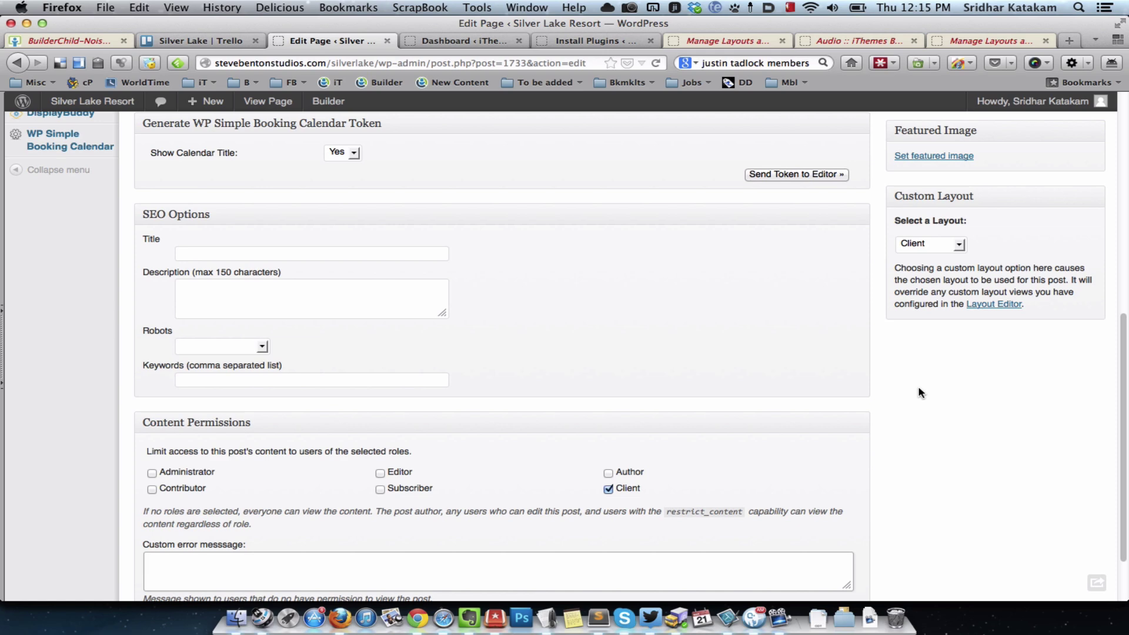
key("super+Tab")
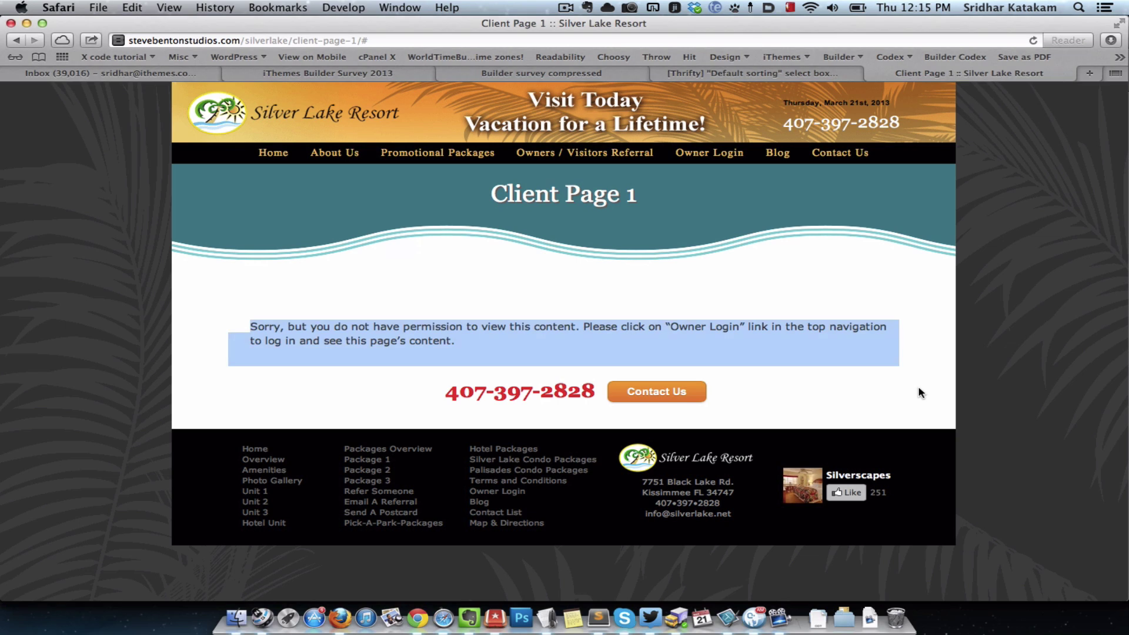
double_click(576, 192)
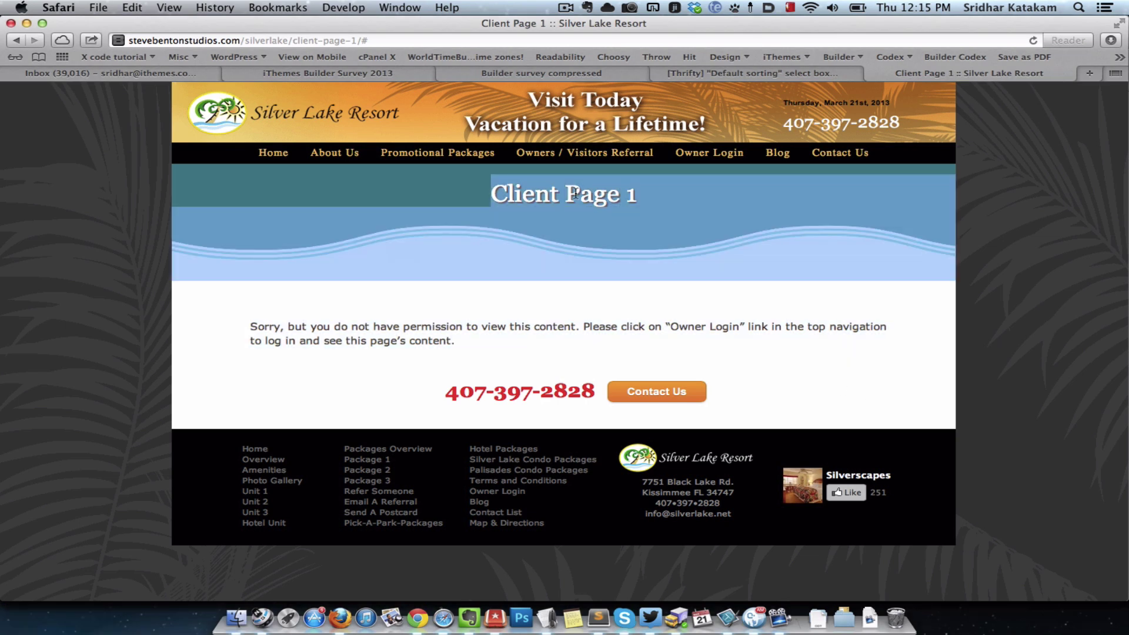
left_click(536, 193)
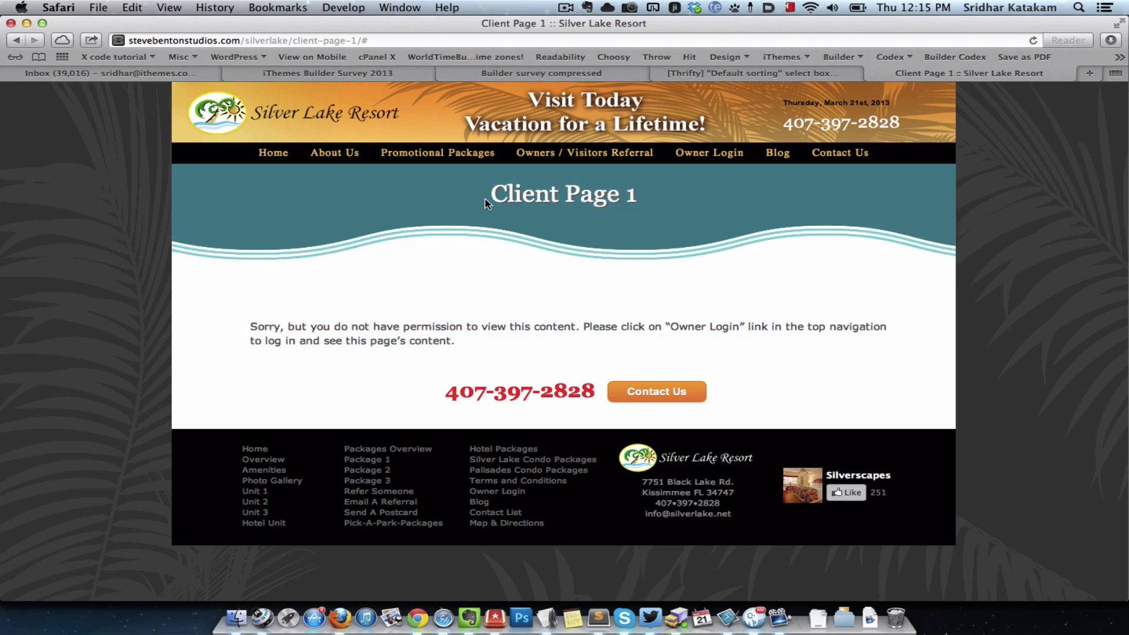
left_click_drag(495, 194, 636, 196)
left_click(669, 206)
key("super+Tab")
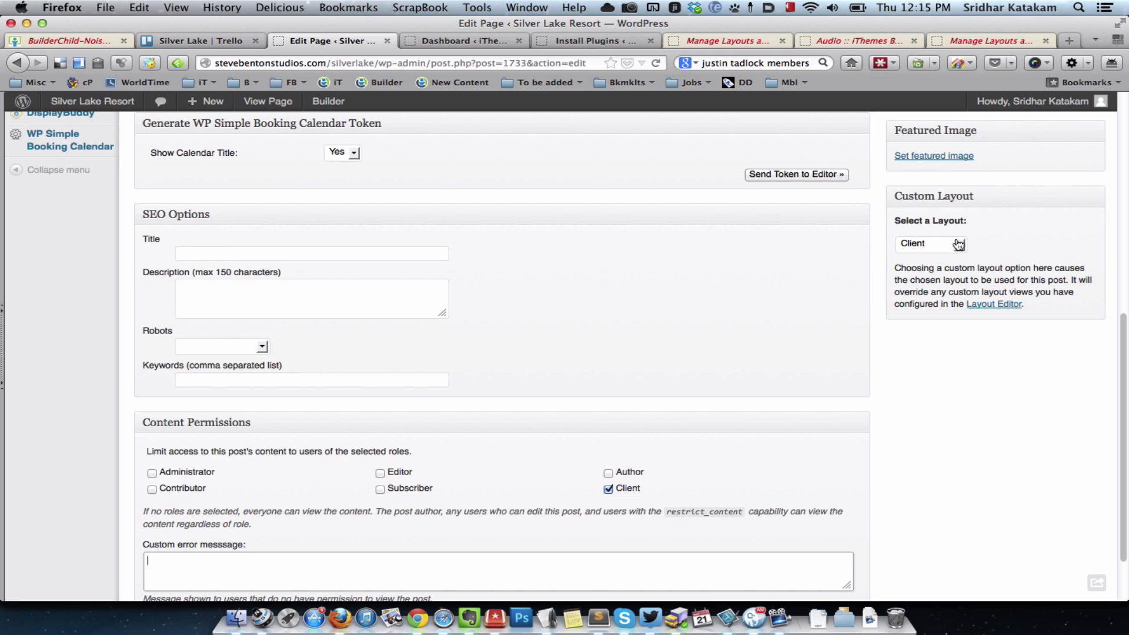
Bring up the Owner Login lightbox on Client Page 1 in Safari.
key("super+Tab")
key("super+Tab")
key("super+shift+Tab")
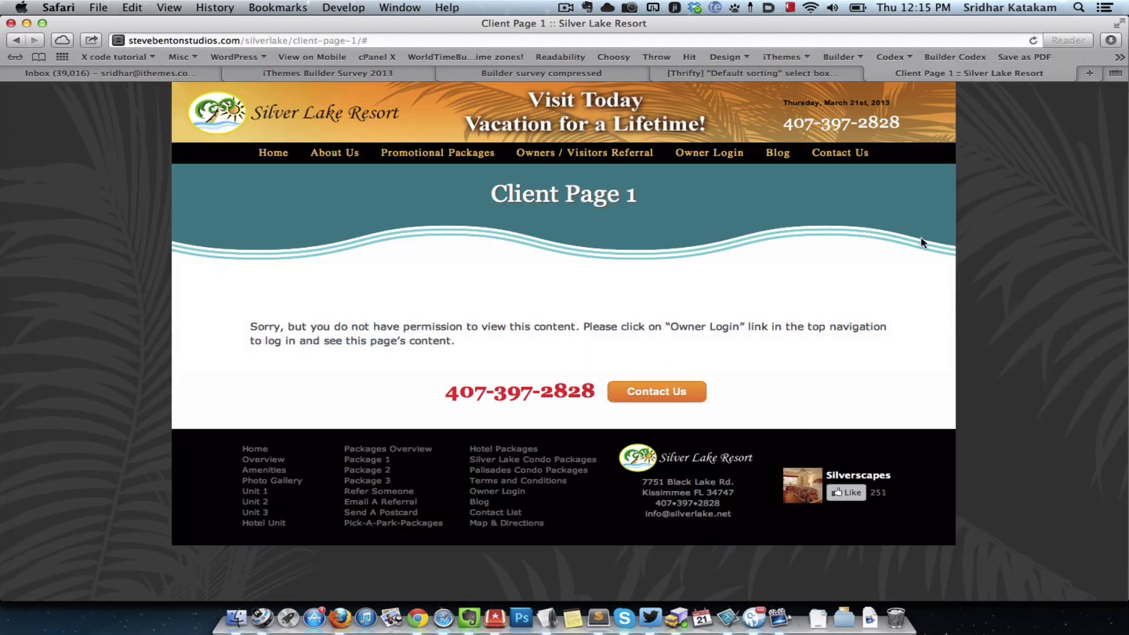
left_click(712, 153)
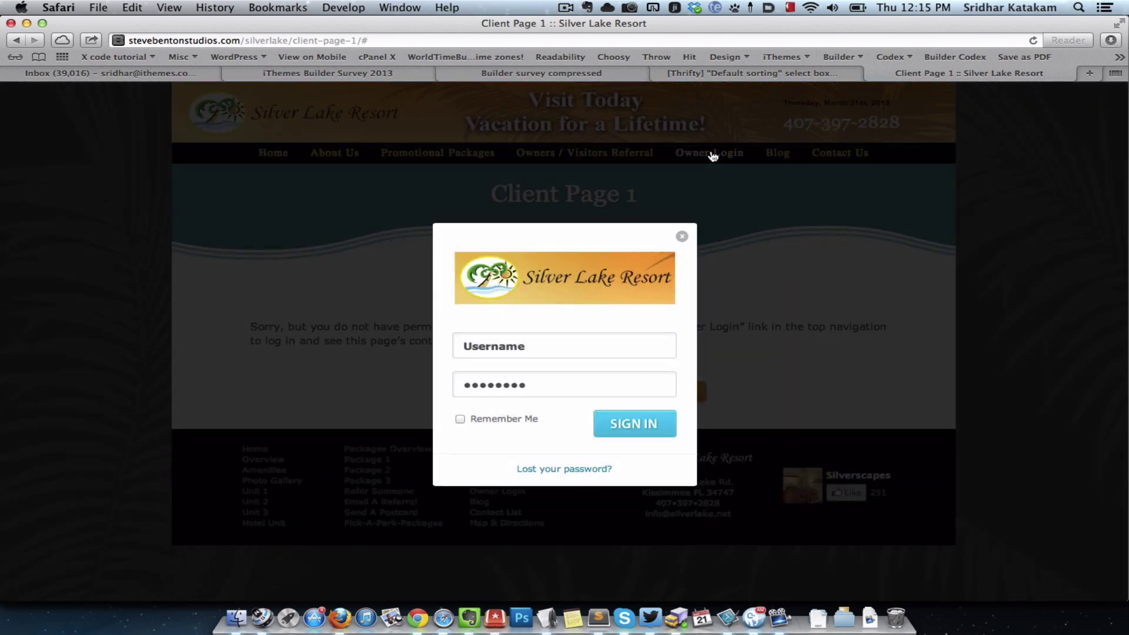
Close the Safari login lightbox and view Client Page 1's full text in Chrome as a logged-in client.
left_click(595, 351)
left_click(590, 385)
left_click(681, 238)
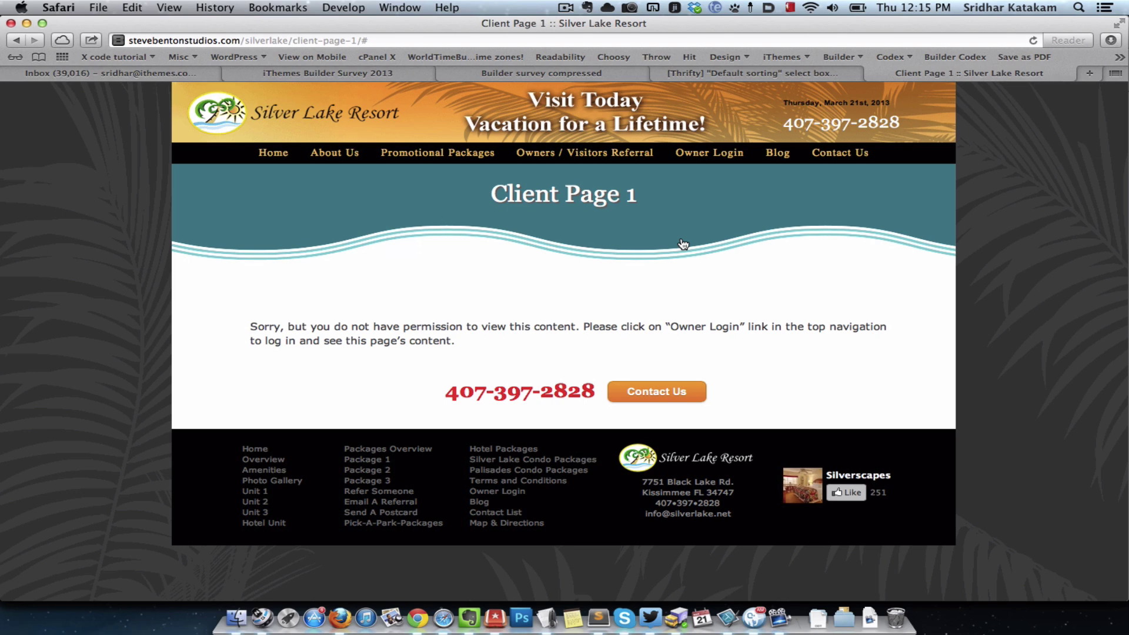
key("super+Tab")
key("super+Tab")
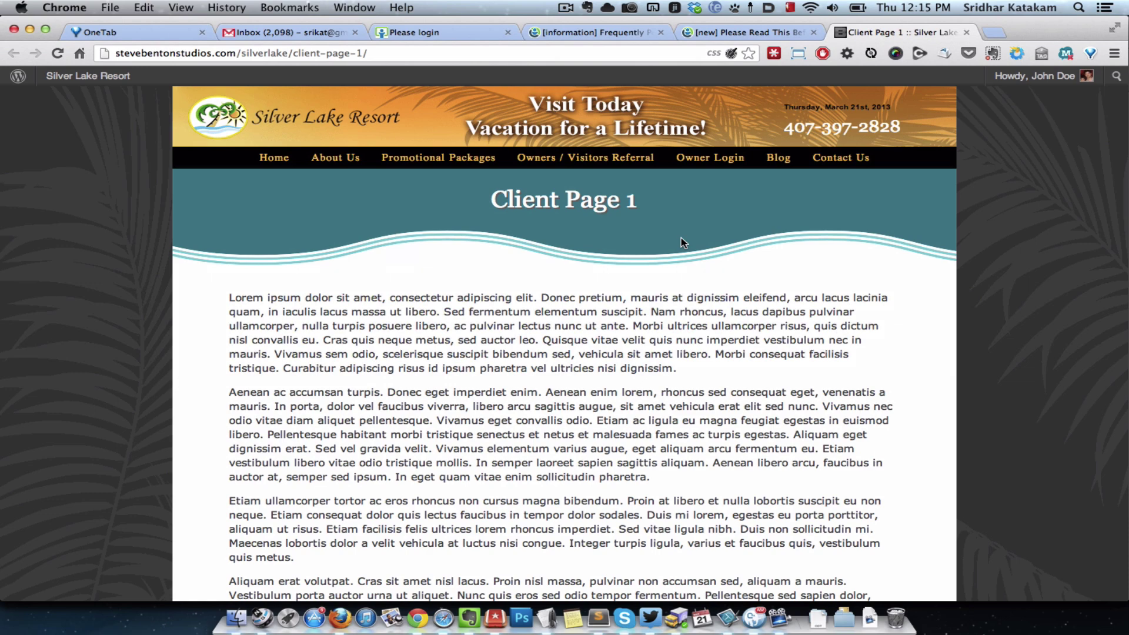